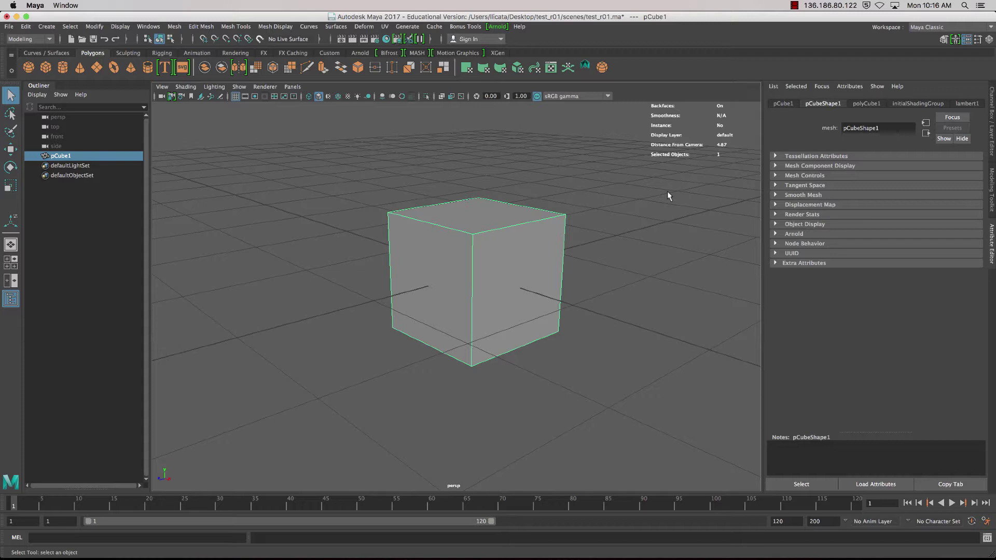
Frame the cube and show the Poly Count heads-up display in the viewport.
left_click_drag(610, 287, 581, 283, "alt")
scroll(581, 283, "down", 5)
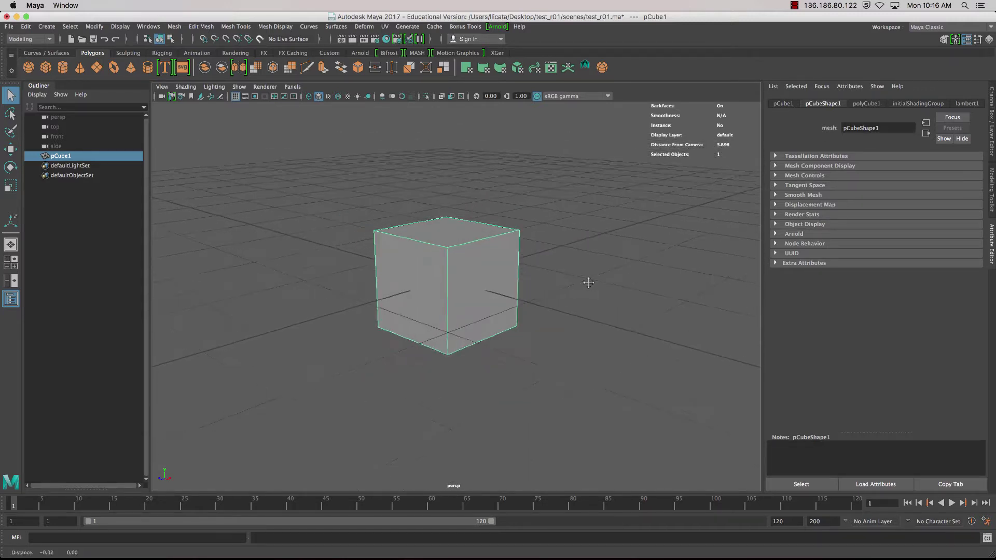
key("f")
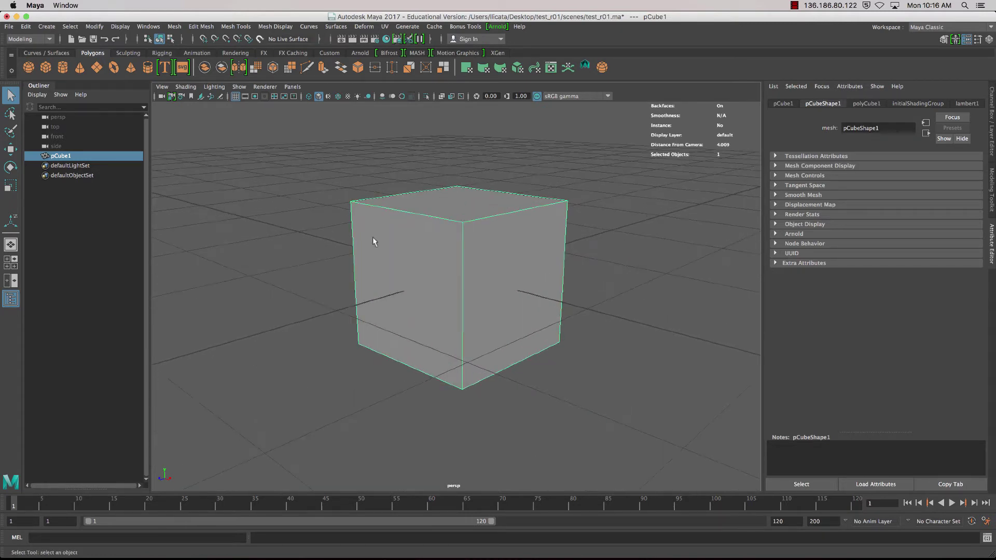
left_click(120, 27)
mouse_move(146, 63)
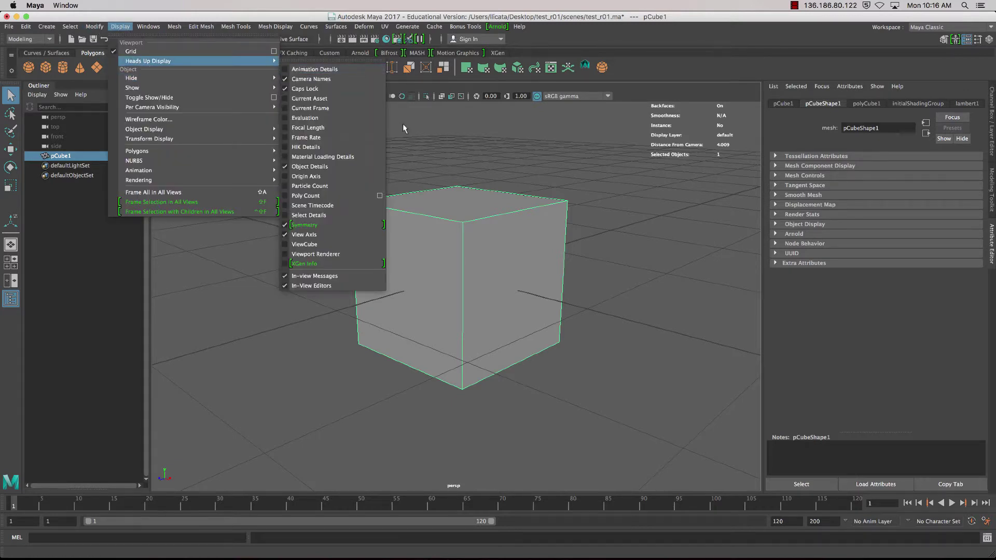
left_click(332, 196)
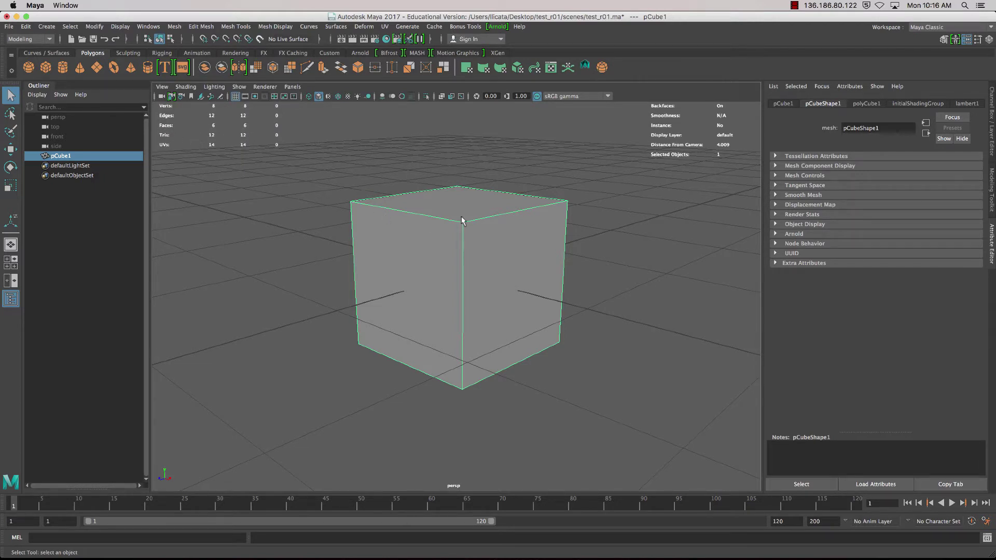
Switch the cube to face component mode and select its top face.
middle_click_drag(484, 233, 503, 276, "alt")
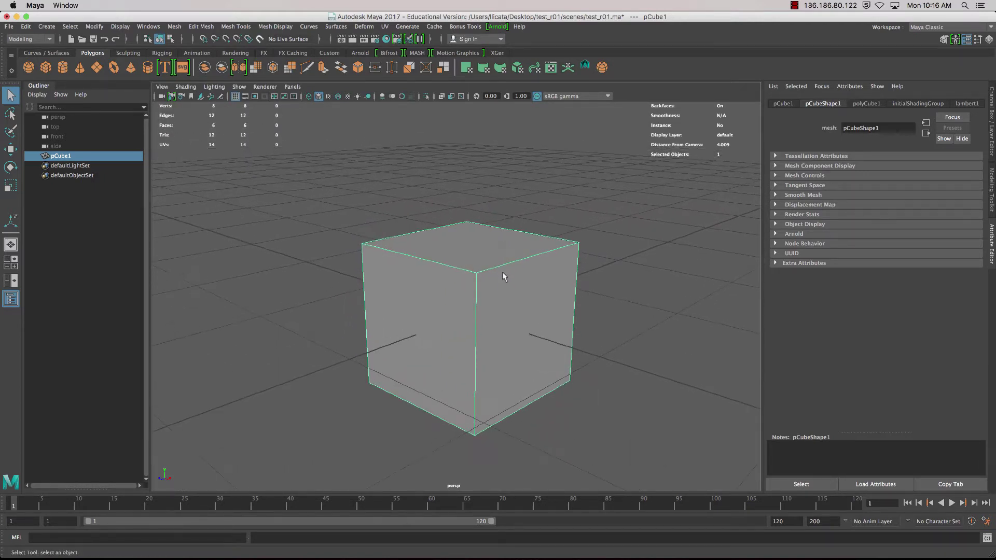
right_click(452, 250)
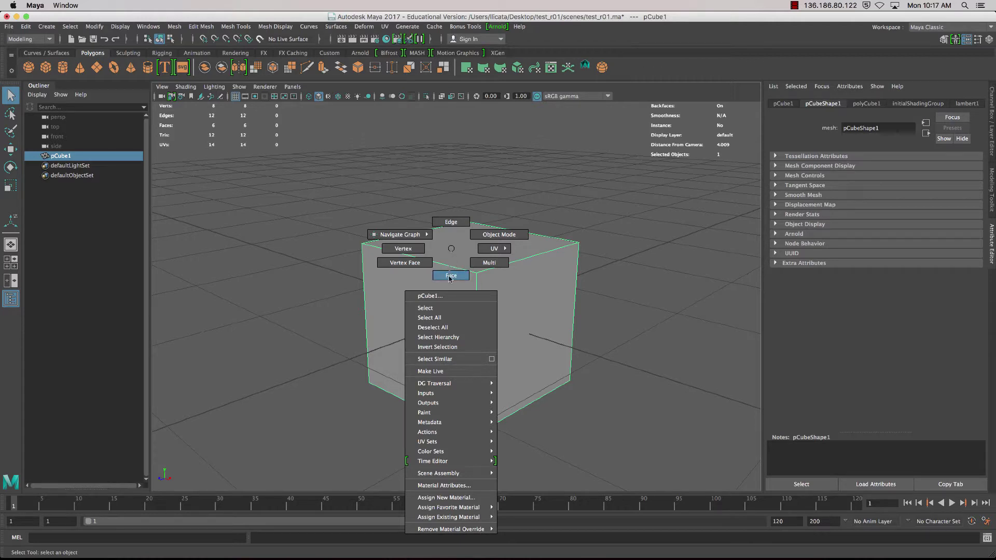
left_click(451, 247)
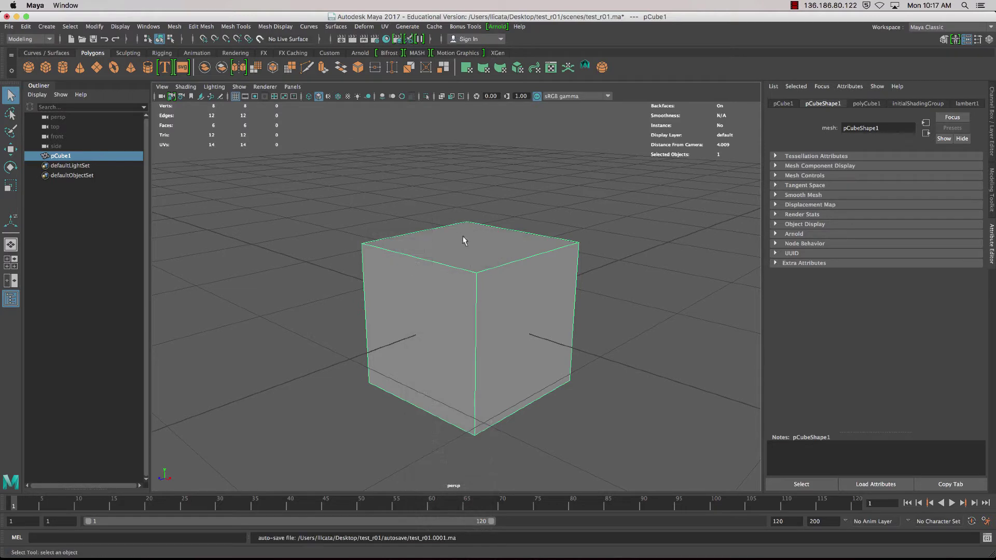
right_click(465, 241)
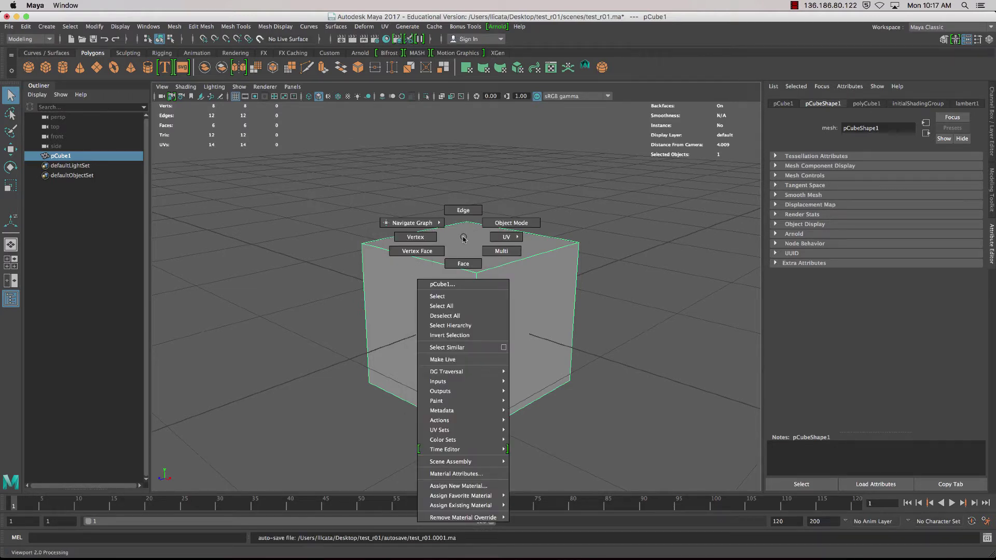
left_click(464, 264)
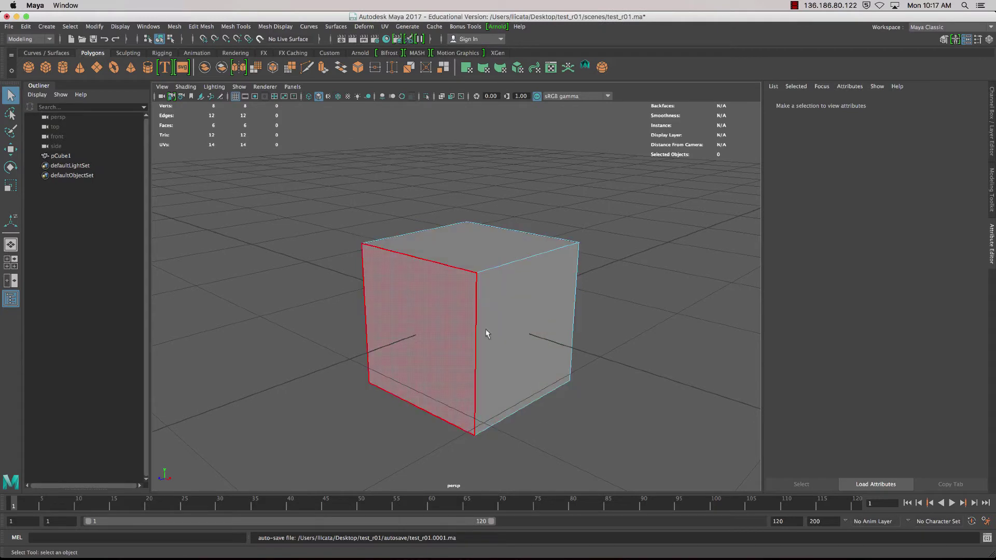
left_click(463, 244)
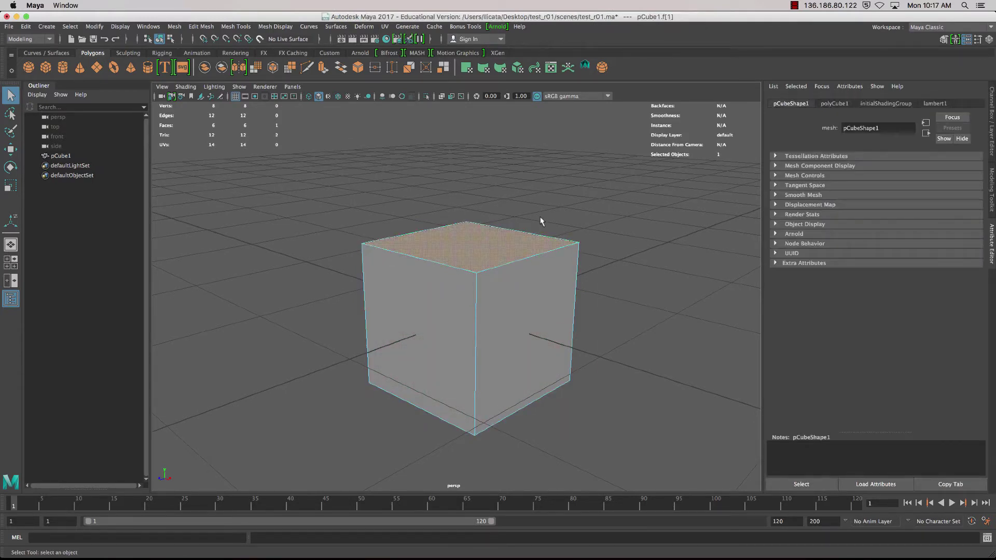
Extrude the selected top face upward by about 0.37 units, using the Modeling menu set.
left_click(201, 27)
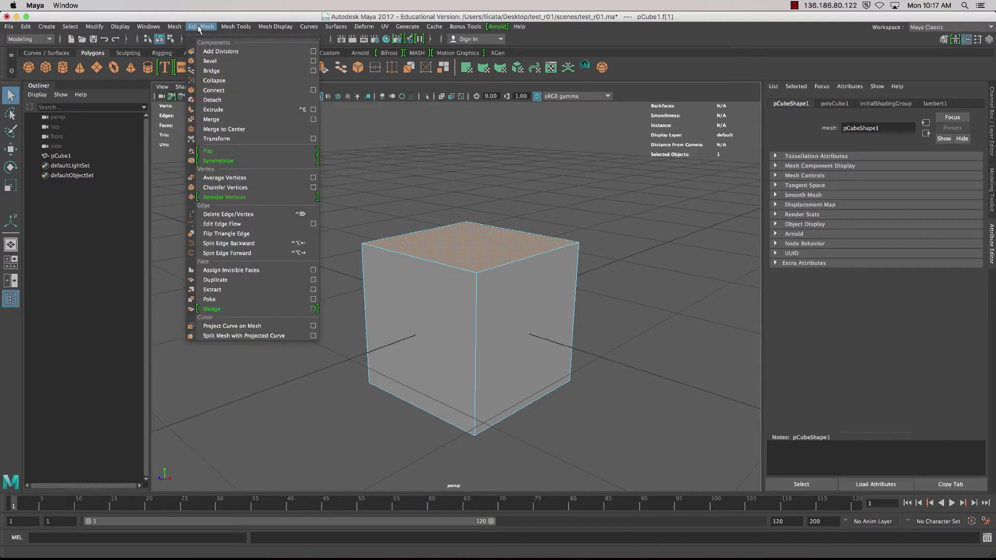
left_click(66, 57)
left_click(42, 39)
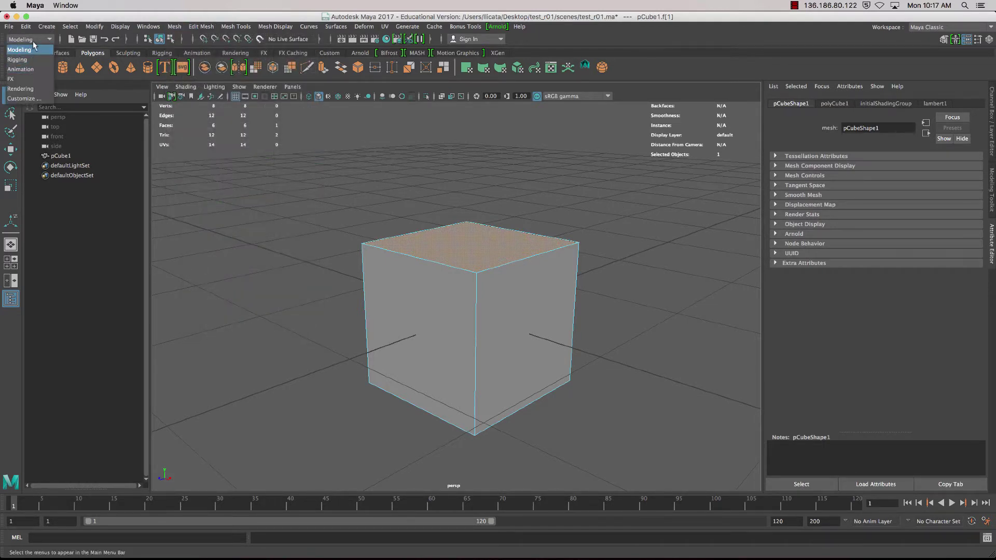
left_click(34, 50)
left_click(201, 26)
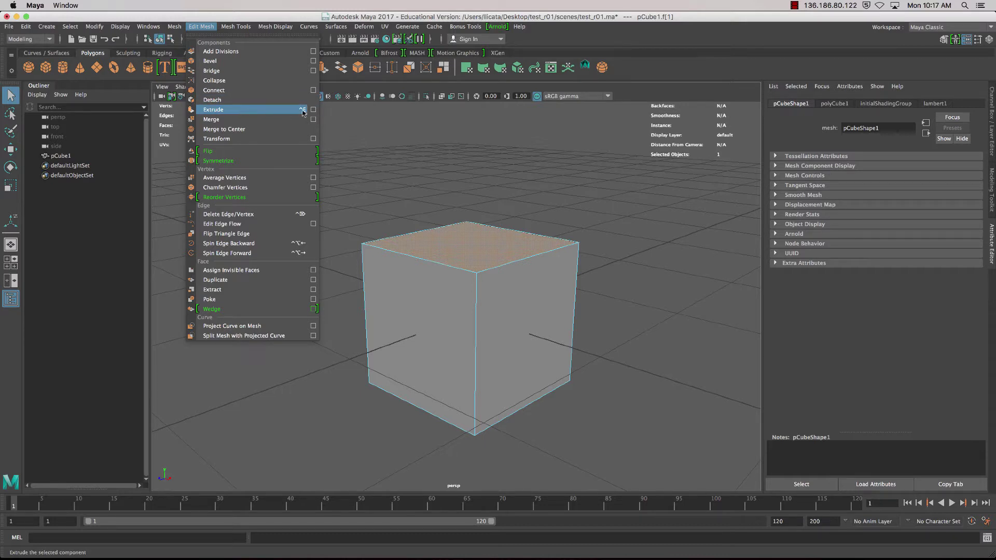
left_click(244, 112)
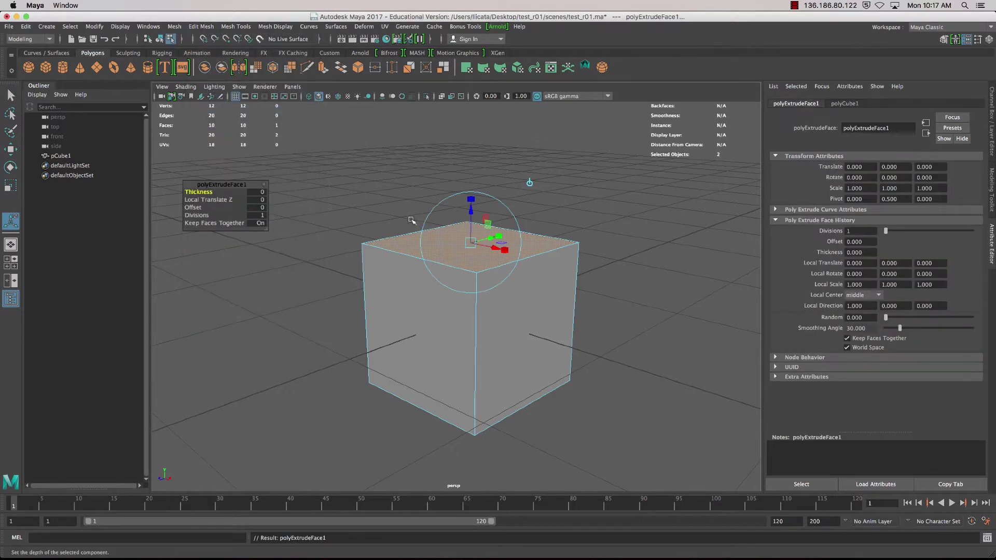
middle_click_drag(623, 269, 629, 282, "alt")
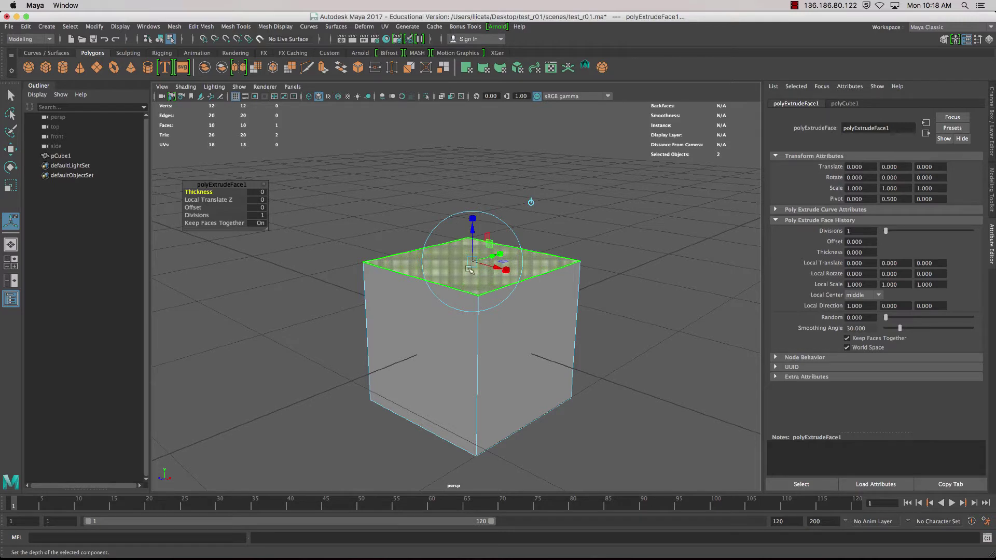
left_click(472, 239)
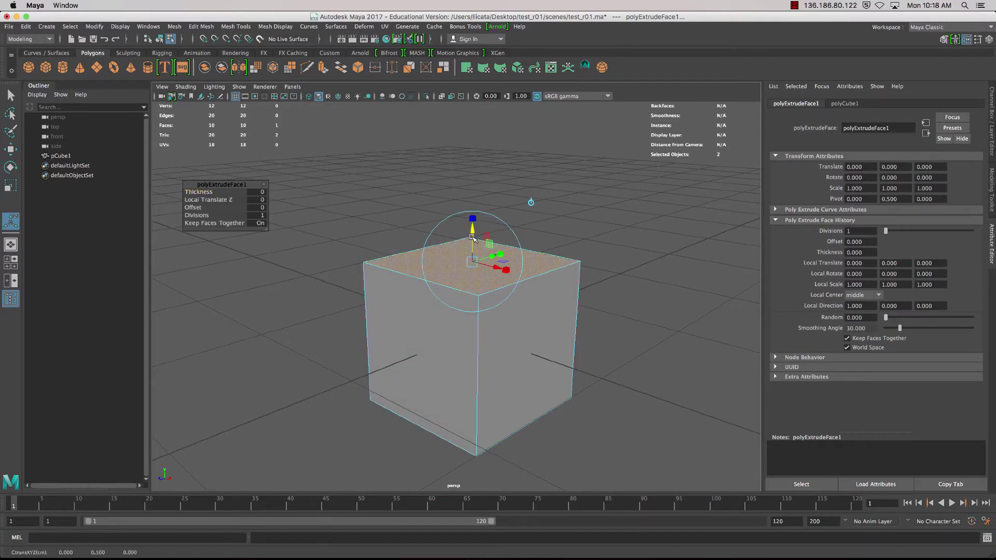
left_click_drag(473, 238, 476, 177)
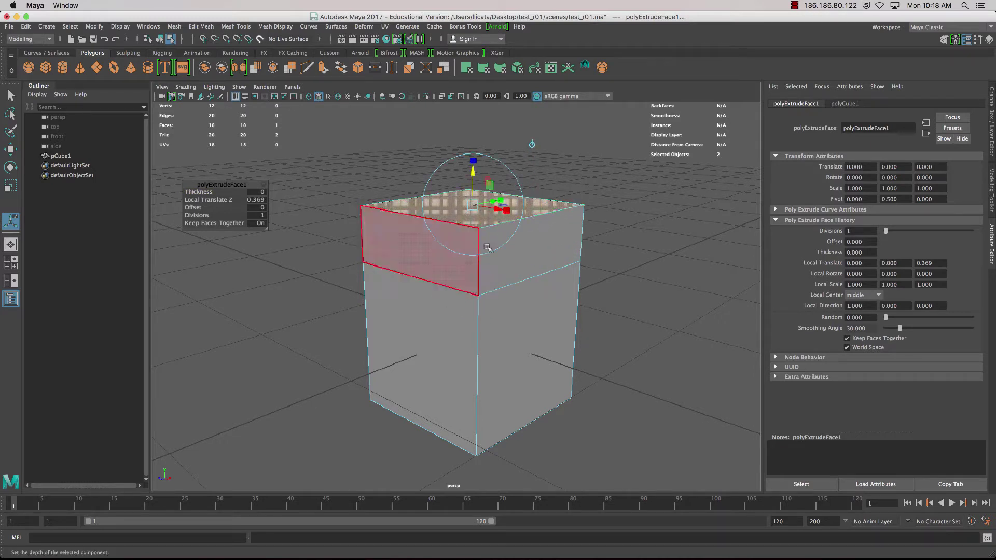
Undo the trial sideways move and scale the extruded top face outward to about 2.41 by 1.85 by 2.96.
mouse_move(495, 209)
left_mouse_down()
mouse_move(569, 222)
mouse_move(493, 207)
left_mouse_up()
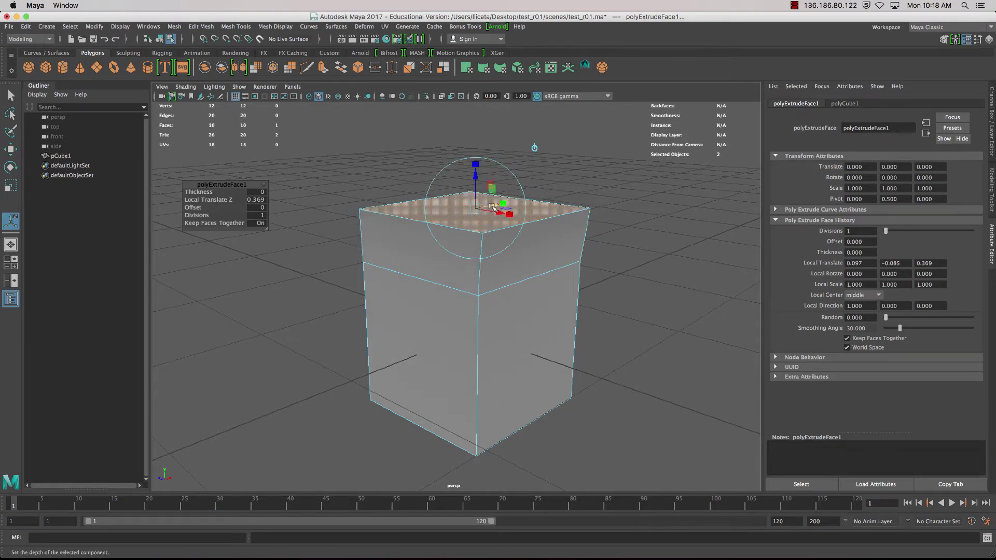
key("ctrl+z")
left_click_drag(486, 266, 552, 267, "alt")
left_click_drag(526, 204, 551, 302)
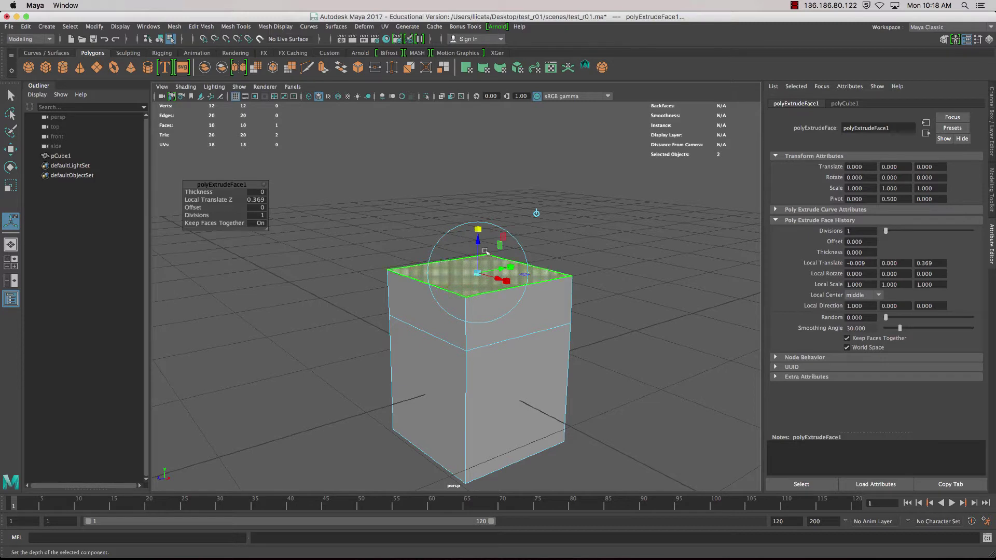
left_click_drag(480, 230, 480, 232)
scroll(460, 264, "up", 3)
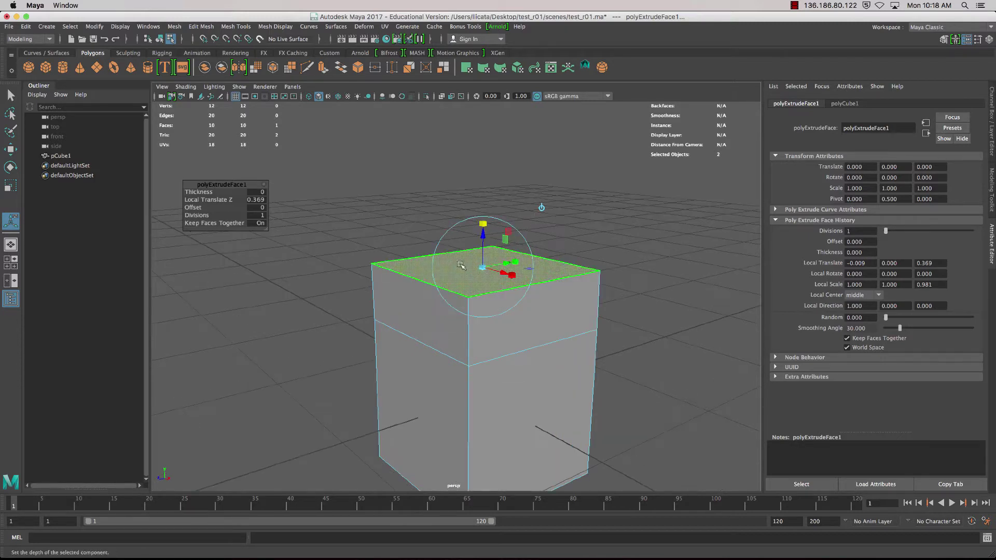
left_click_drag(514, 262, 546, 272)
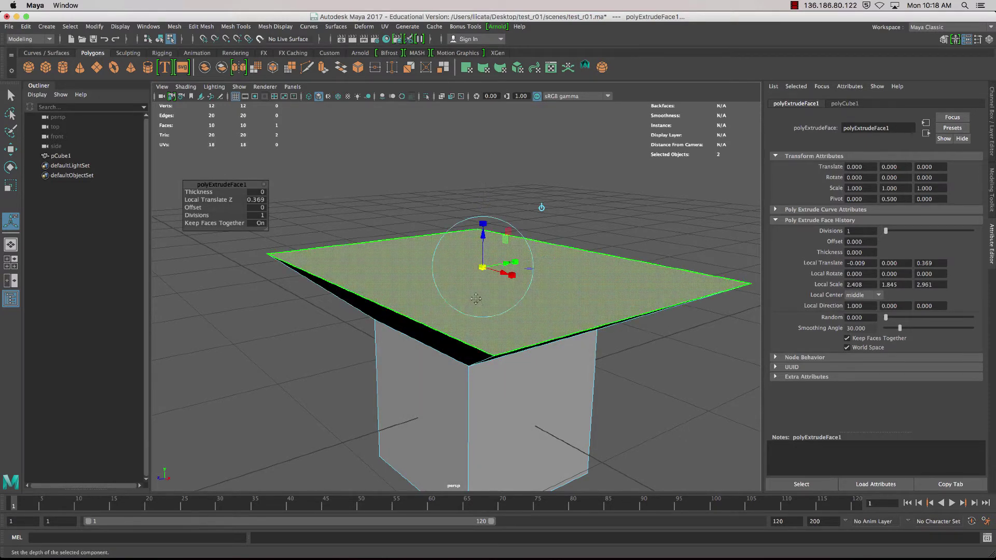
left_click_drag(431, 272, 553, 321, "alt")
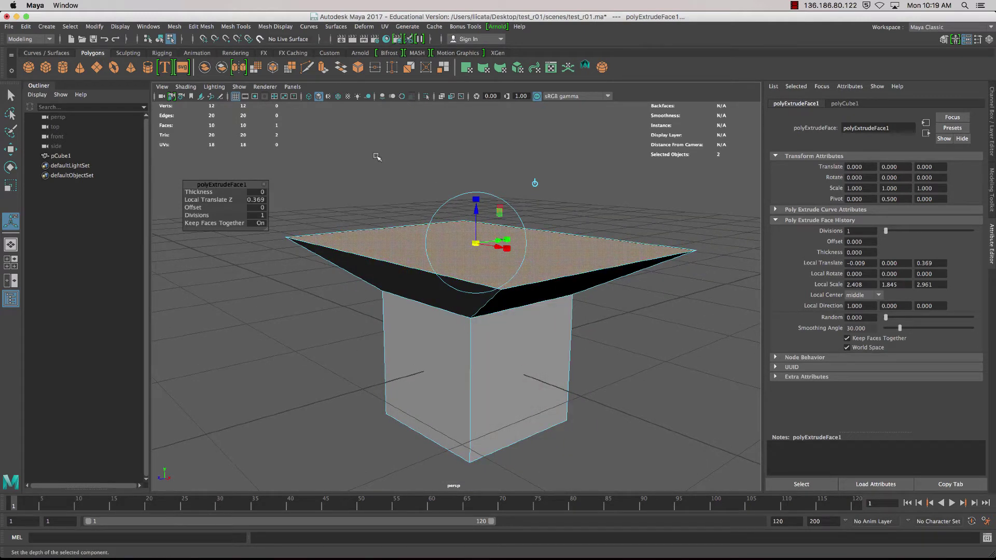
Inset the flared top face with an extrude scaled uniformly to about 0.52, and extrude the inner face up about 0.75.
left_click(322, 68)
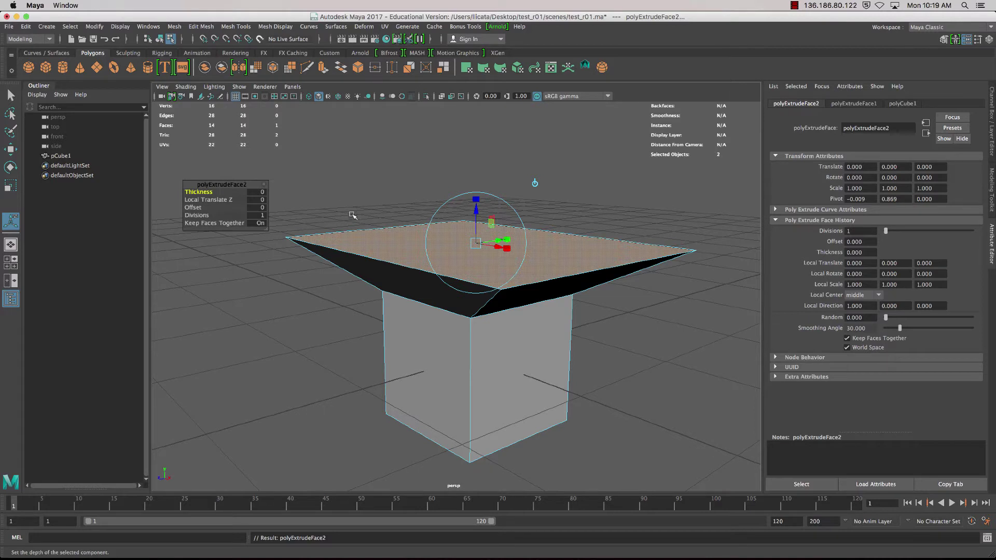
middle_click_drag(354, 217, 347, 218, "alt")
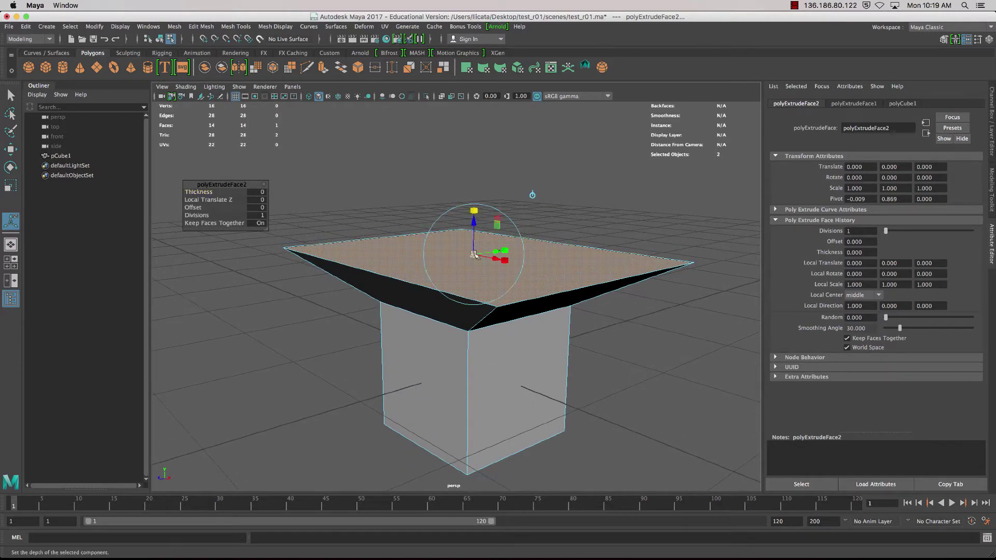
mouse_move(473, 255)
left_mouse_down()
mouse_move(454, 255)
mouse_move(536, 264)
mouse_move(474, 269)
left_mouse_up()
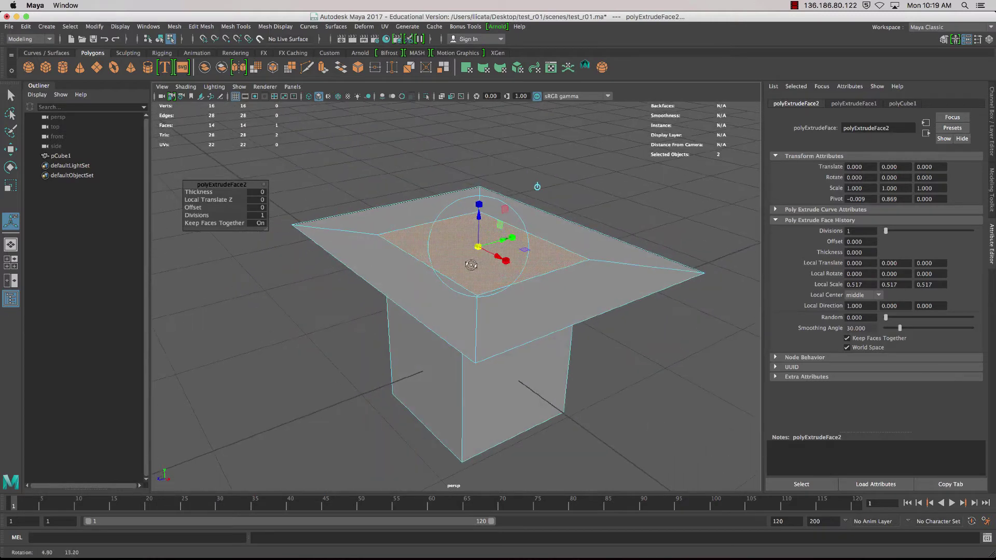
middle_click_drag(474, 269, 477, 282, "alt")
left_click_drag(477, 283, 481, 279, "alt")
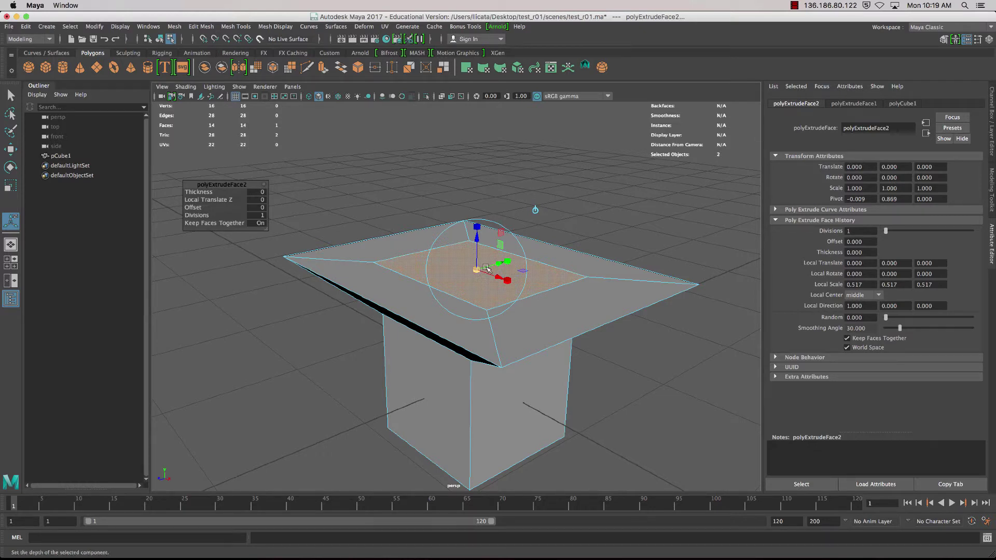
key("ctrl+e")
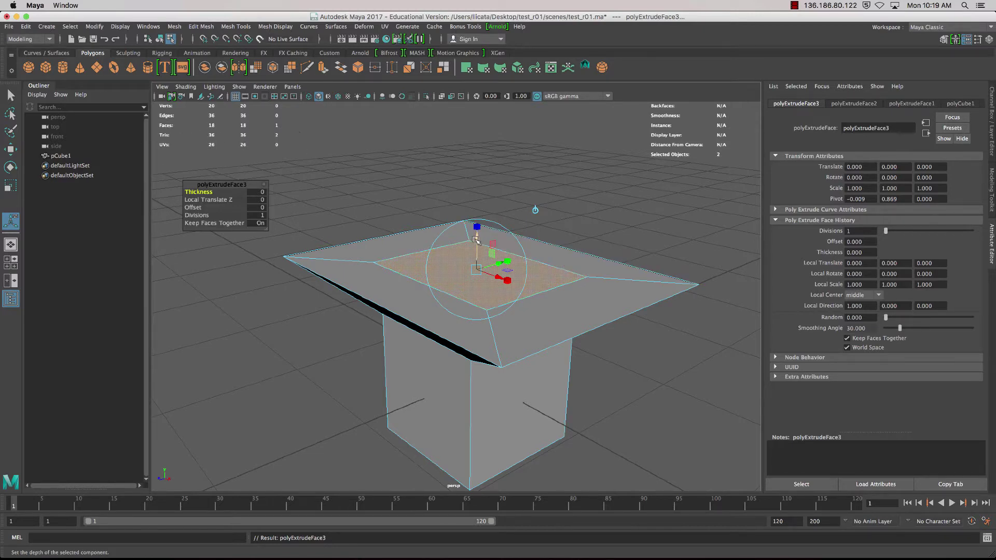
left_click_drag(477, 229, 476, 146)
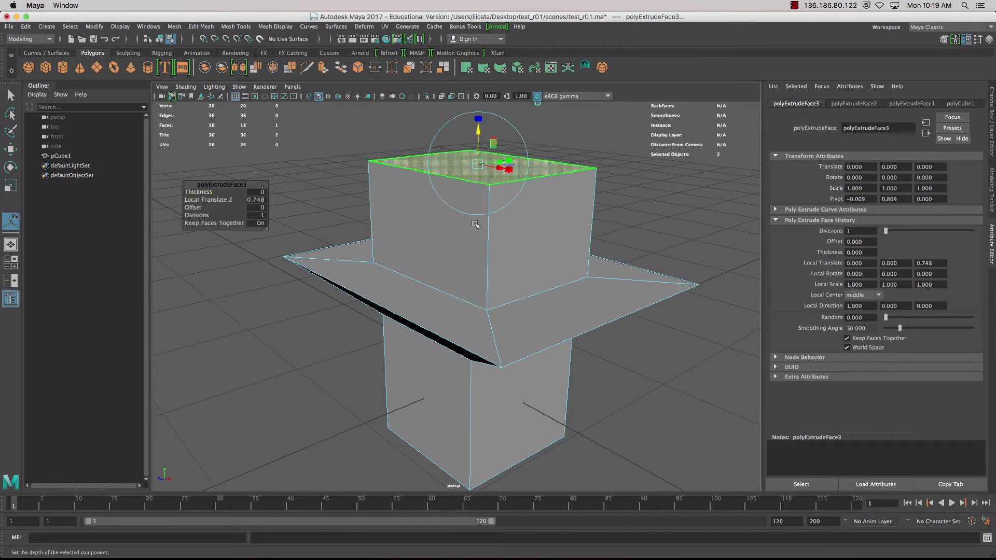
Inset the block's top face with an extrude scaled to about 0.52, and extrude the smaller face up about 0.93.
left_click_drag(467, 275, 536, 354, "alt")
key("ctrl+e")
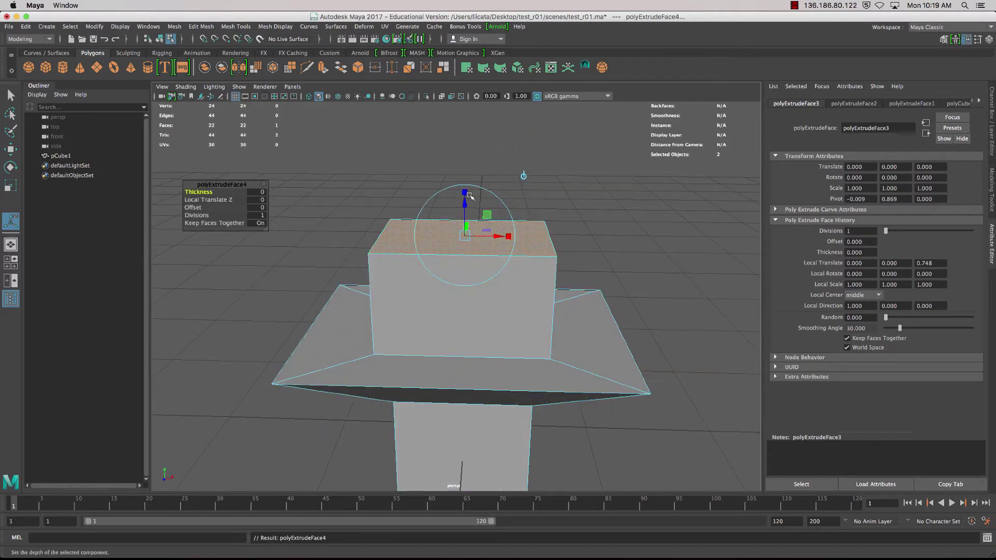
left_click_drag(465, 236, 449, 237)
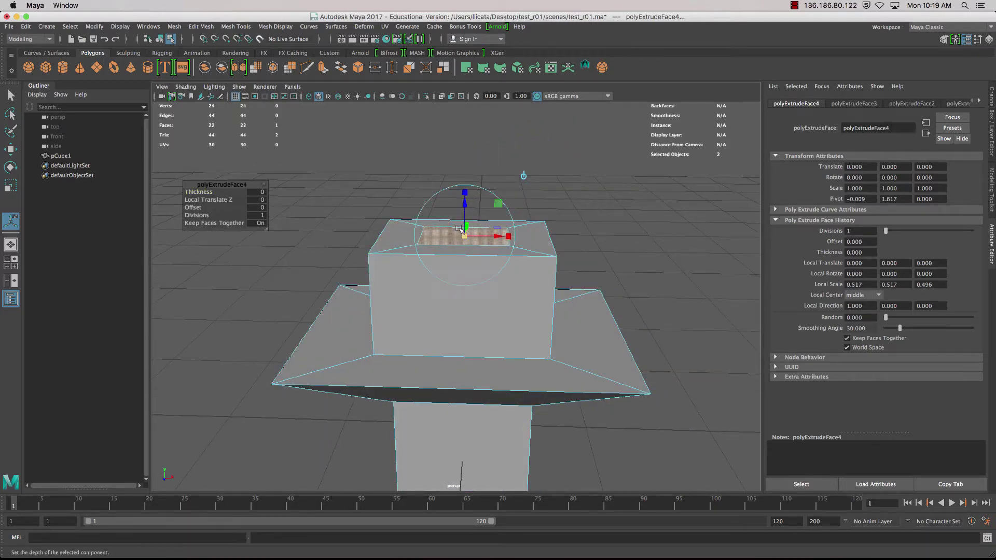
key("ctrl+e")
left_click_drag(464, 203, 538, 278)
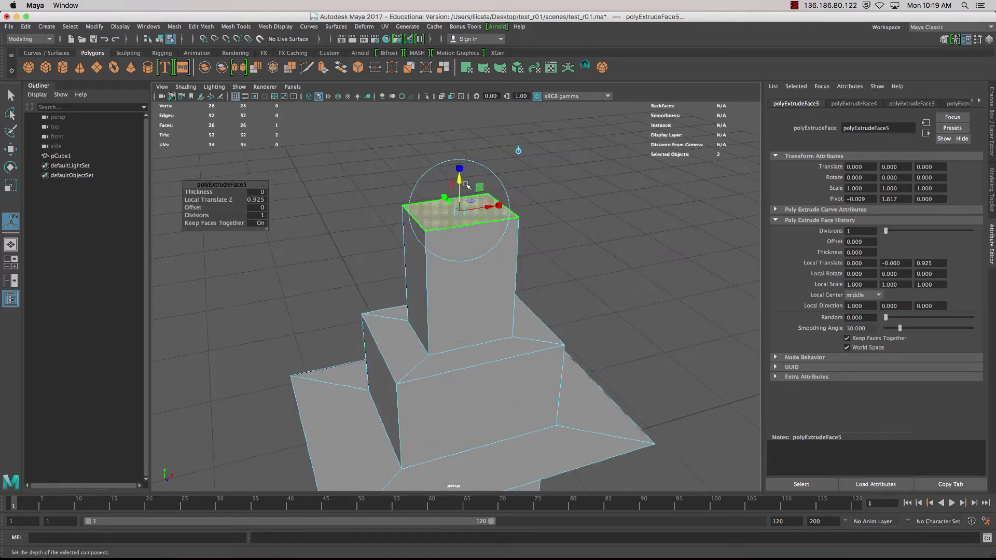
Extrude the column's top face again and scale it outward to about 3.68 by 3.68 by 3.60 as a wide slab.
left_click_drag(461, 170, 466, 196)
key("ctrl+e")
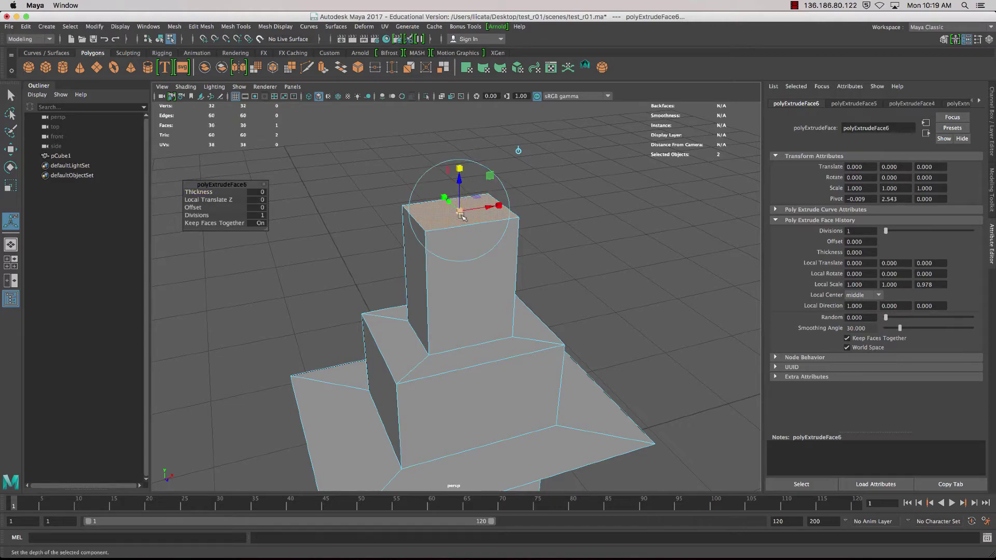
left_click_drag(463, 211, 543, 227)
middle_click_drag(516, 258, 531, 285, "alt")
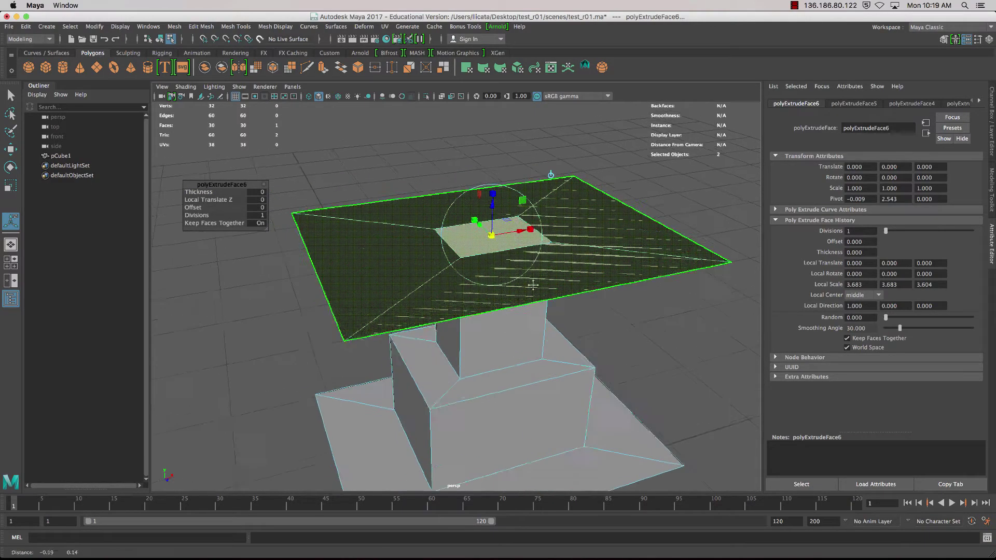
right_click_drag(531, 285, 582, 284, "alt")
left_click_drag(539, 284, 480, 286, "alt")
scroll(491, 282, "up", 3)
scroll(495, 282, "down", 8)
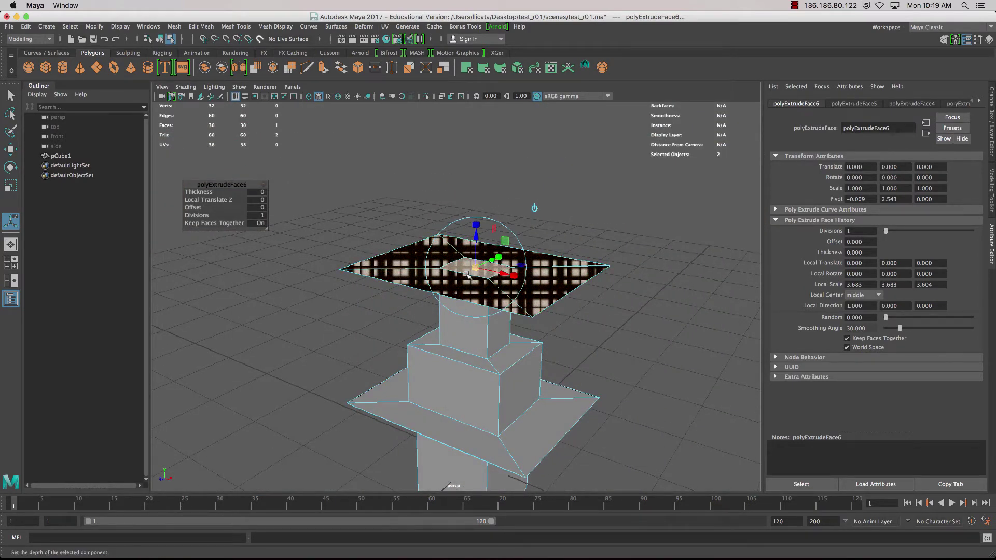
Extrude the wide top face upward by about 1.65 into a large block and clear the selection.
key("ctrl+e")
left_click_drag(476, 235, 476, 74)
scroll(500, 296, "up", 2)
scroll(500, 296, "up", 3)
left_click(610, 241)
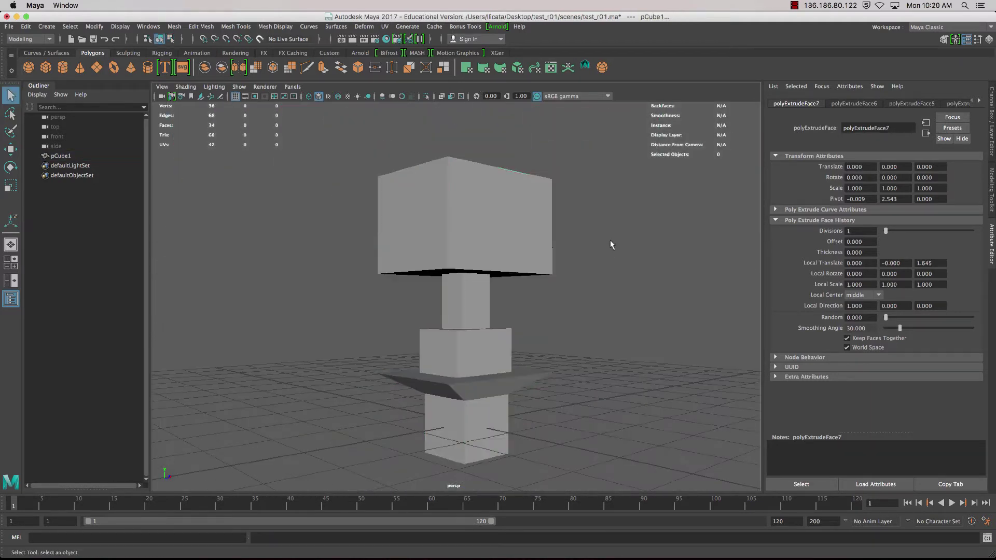
Delete the stacked tiered object and create a polygon sphere on the grid.
left_click(489, 229)
key("Delete")
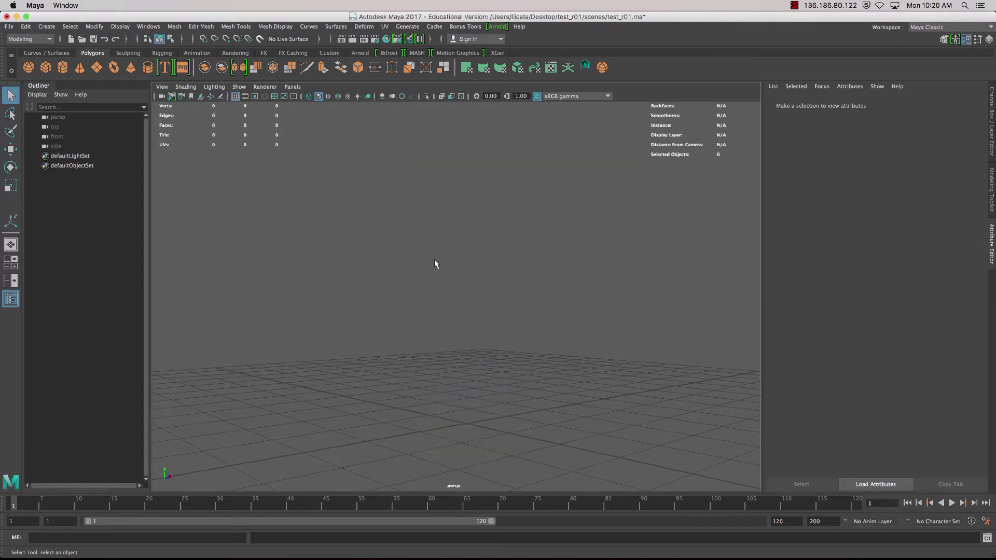
left_click(29, 68)
scroll(414, 313, "down", 3)
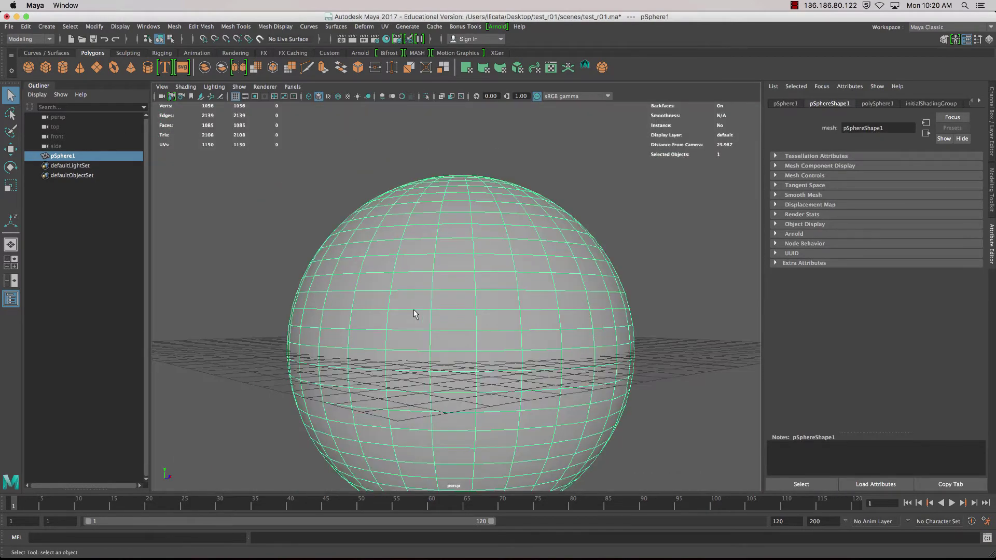
scroll(413, 311, "down", 8)
scroll(414, 324, "up", 3)
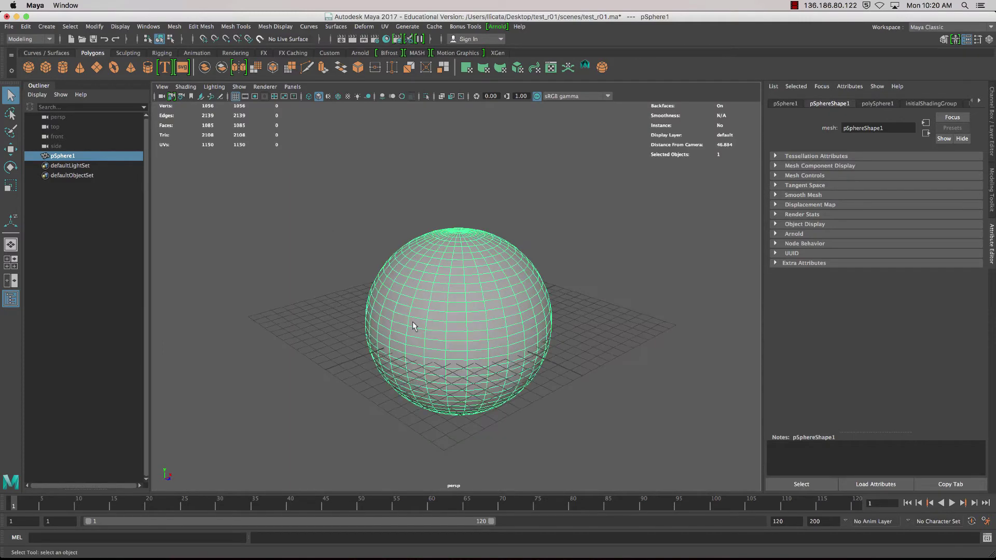
scroll(413, 326, "up", 4)
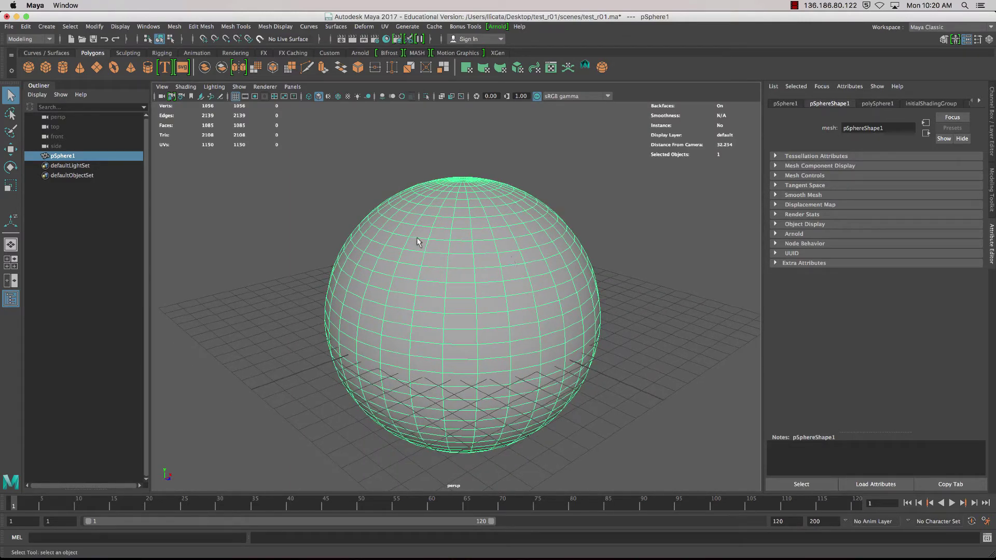
Extrude all of the sphere's faces, try moving them about 0.88 along local X, and undo that move.
left_click(323, 67)
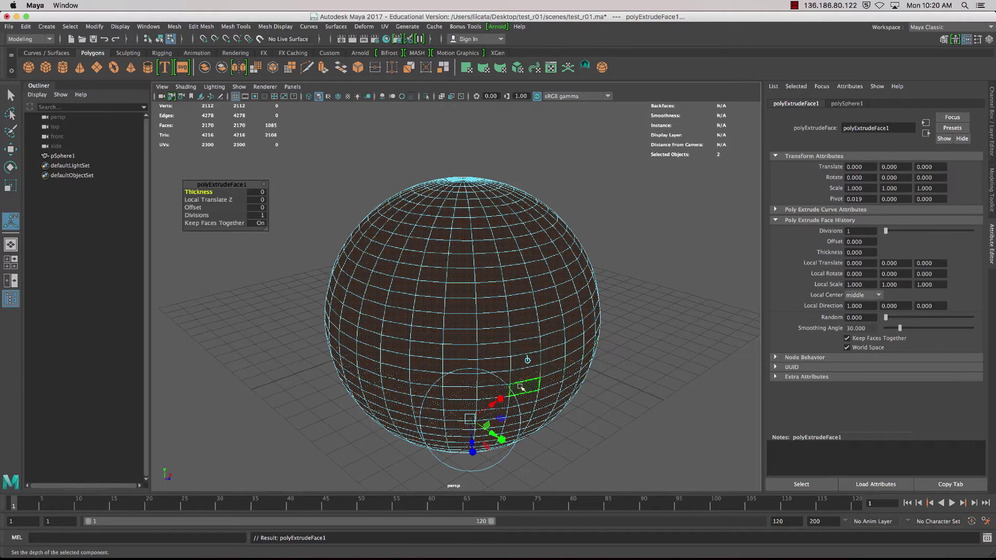
mouse_move(494, 404)
left_mouse_down()
mouse_move(529, 382)
mouse_move(504, 397)
left_mouse_up()
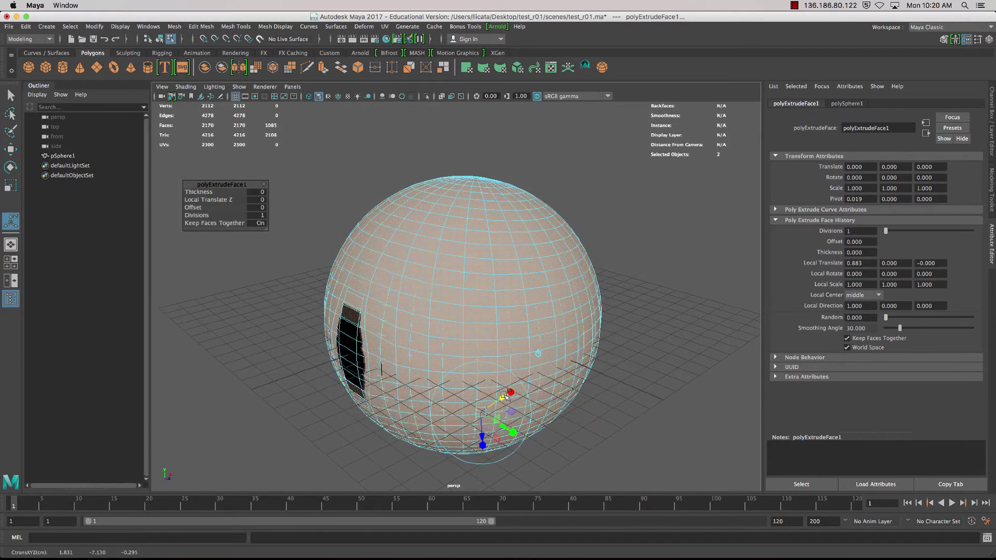
key("z")
middle_click_drag(610, 349, 597, 309, "alt")
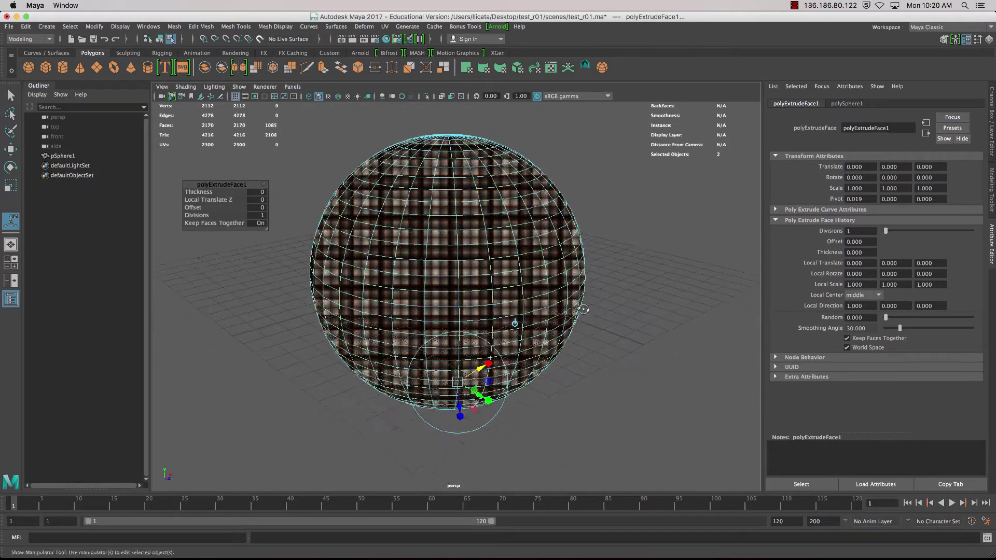
mouse_move(597, 309)
left_mouse_down("alt")
mouse_move(628, 304)
mouse_move(614, 306)
left_mouse_up("alt")
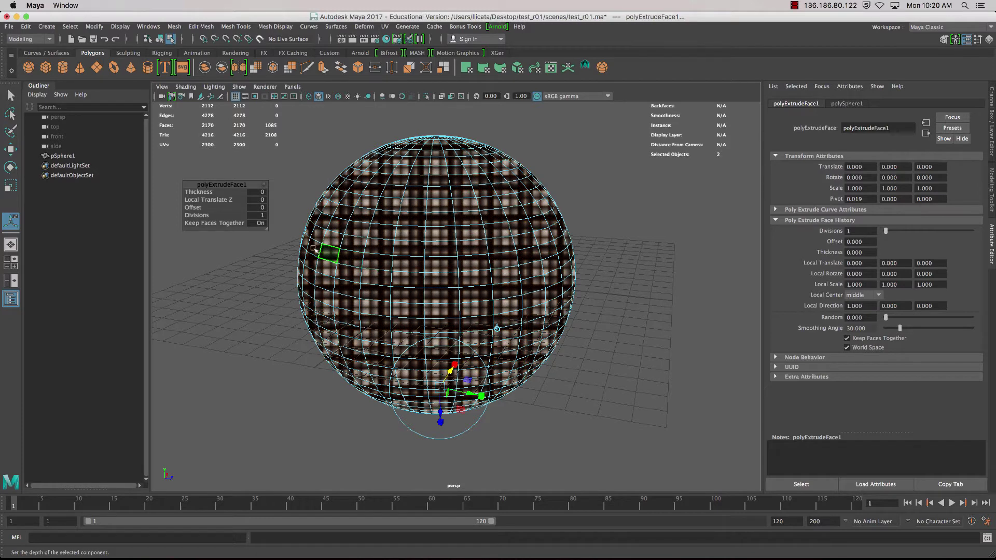
Turn off Keep Faces Together, push the sphere's faces outward about 1.48, and scale each to about 0.35.
left_click(259, 224)
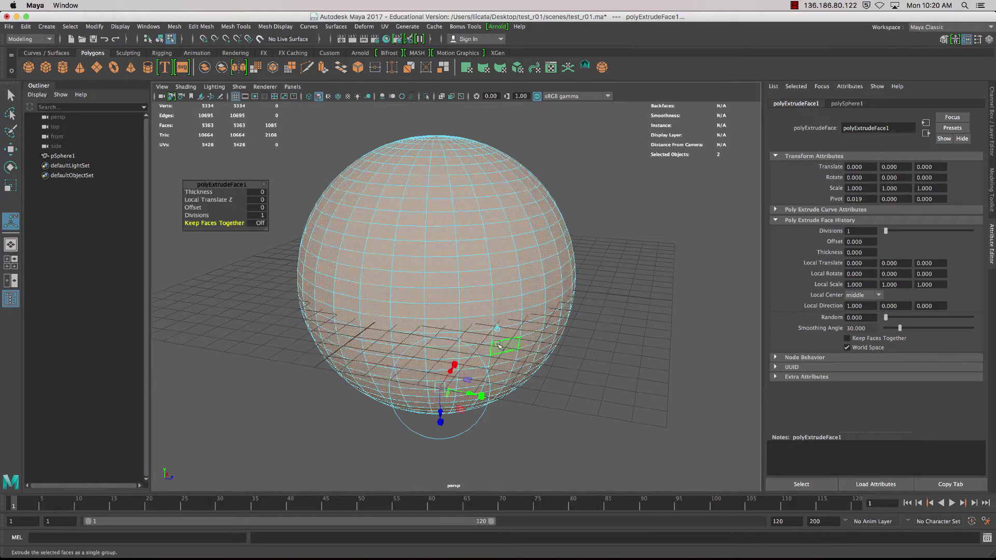
left_click_drag(501, 327, 531, 315, "alt")
left_click_drag(473, 402, 478, 427, "alt")
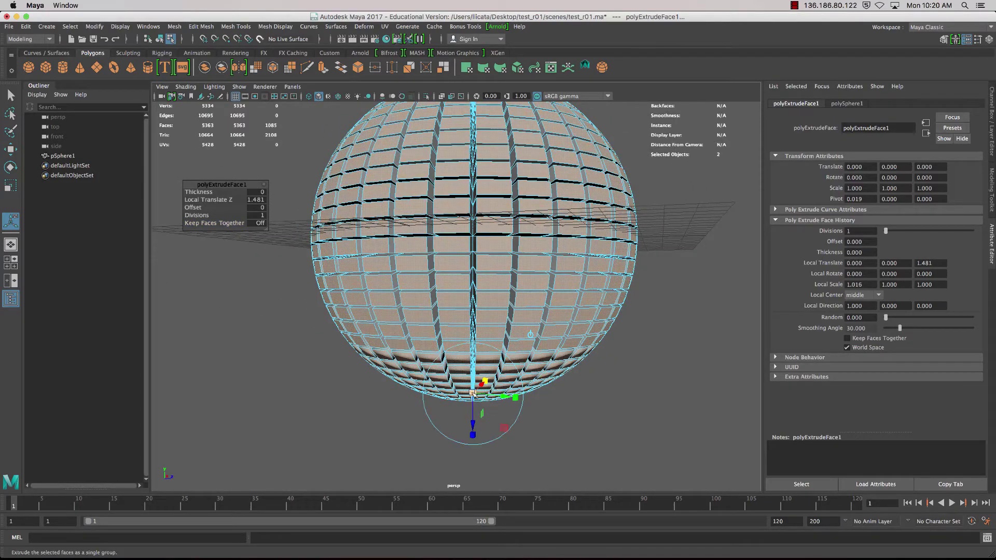
left_click_drag(473, 393, 467, 254)
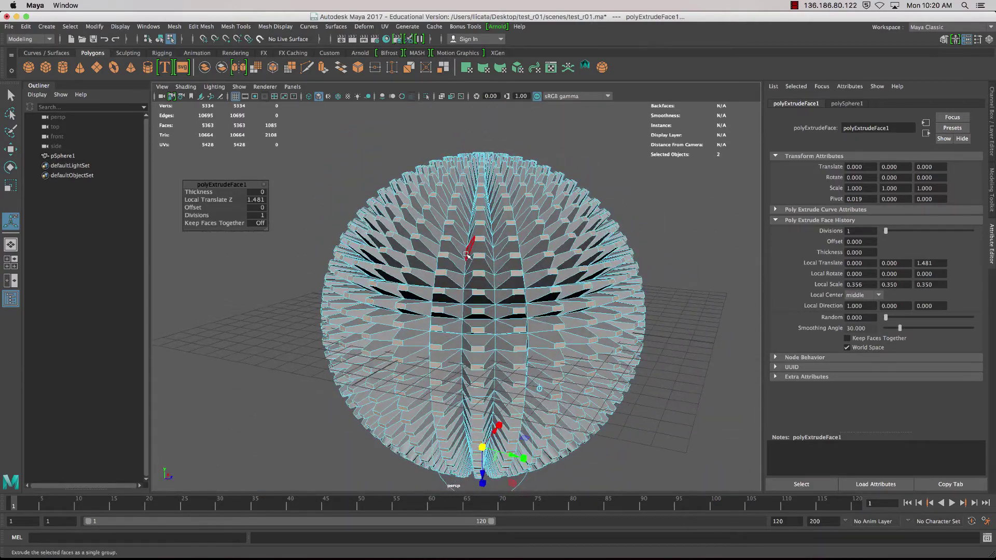
right_click_drag(467, 254, 493, 245)
Delete the spiked sphere and create a polygon cube on the grid.
right_click_drag(558, 222, 558, 222)
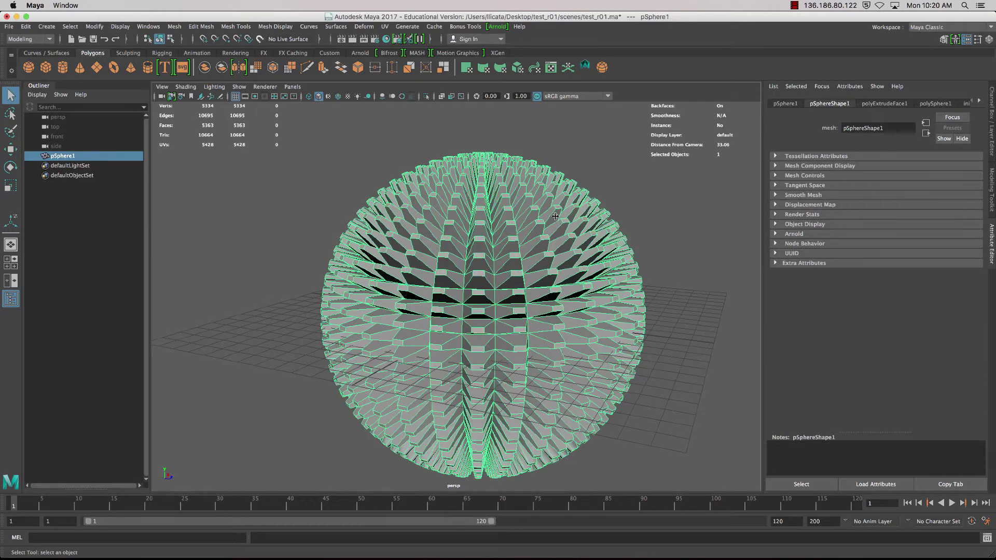
key("Delete")
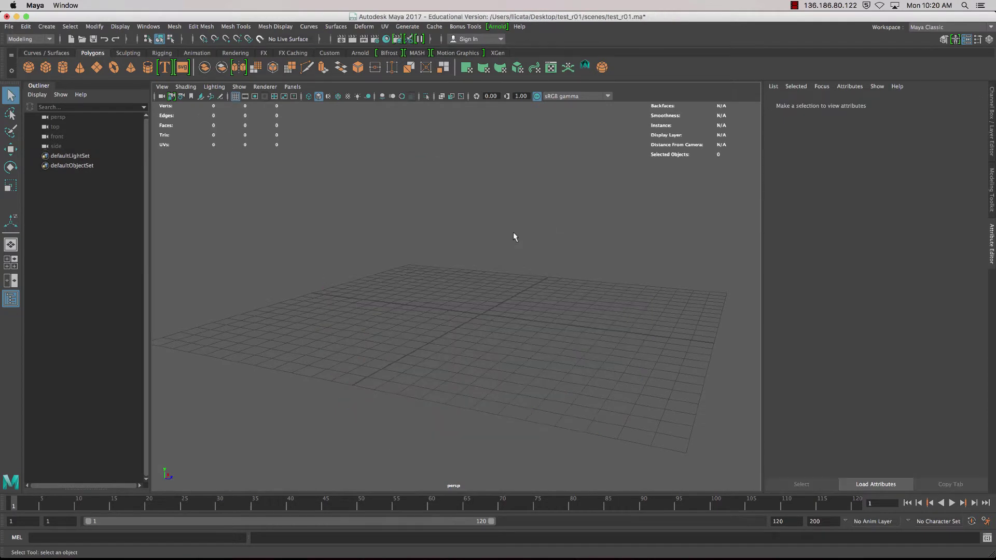
left_click(57, 73)
scroll(497, 333, "down", 3)
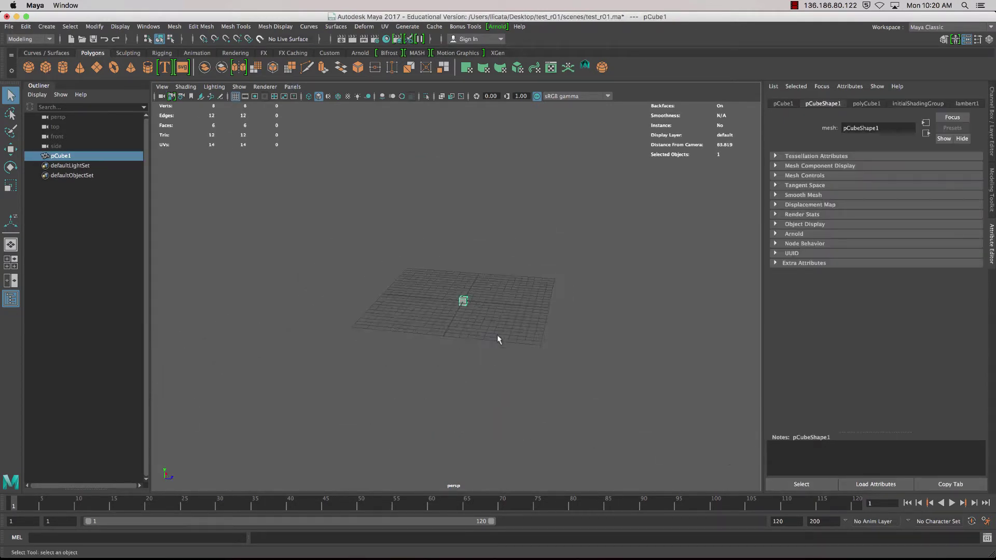
scroll(497, 334, "up", 2)
scroll(497, 338, "up", 5)
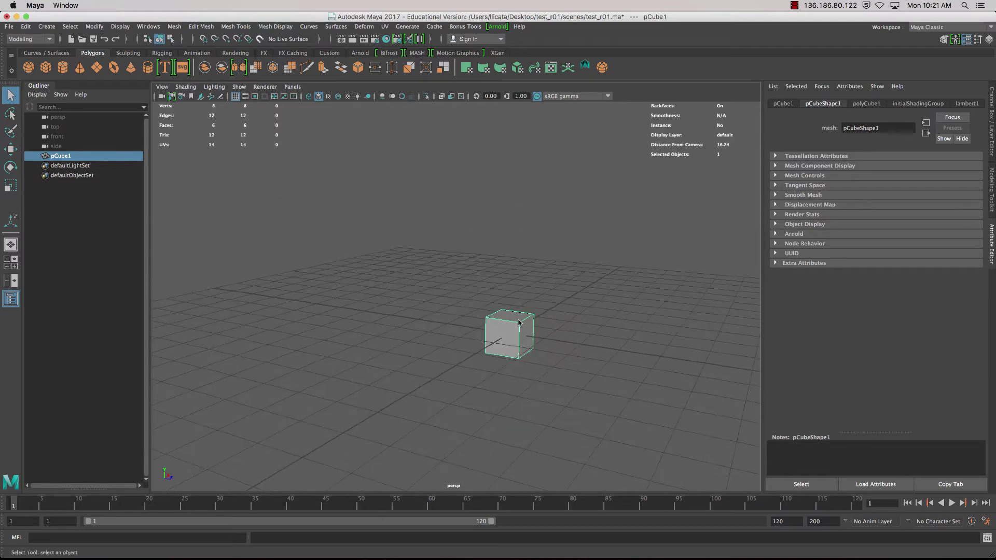
Switch the cube to face selection and select its two opposite side faces along the X axis.
right_click(520, 322)
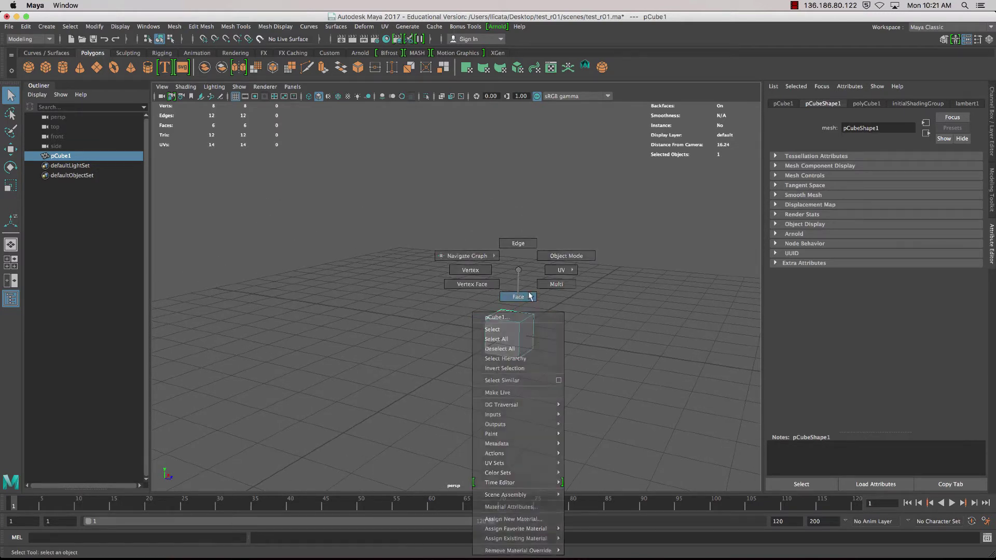
left_click(519, 297)
left_click(533, 329)
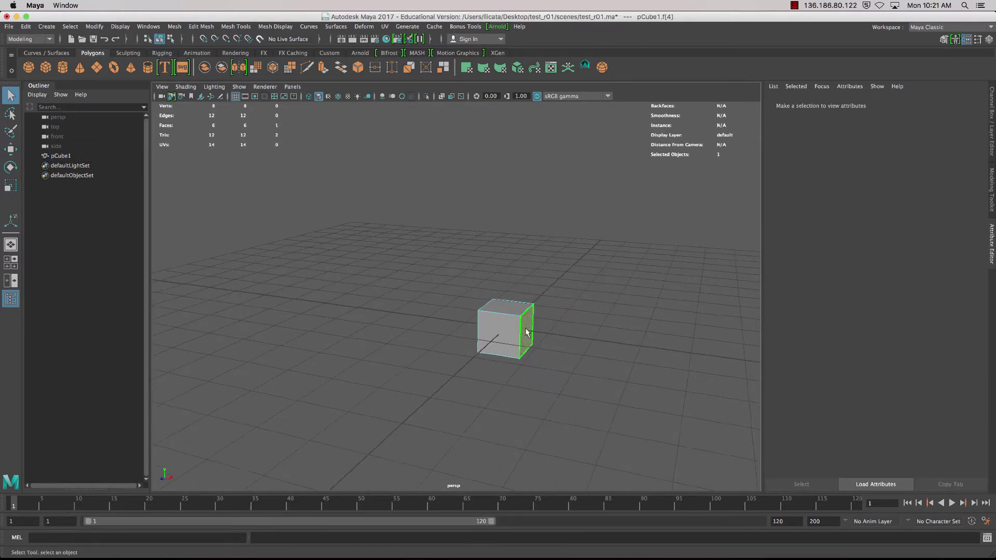
left_click_drag(533, 329, 479, 309, "alt")
left_click(503, 318, "shift")
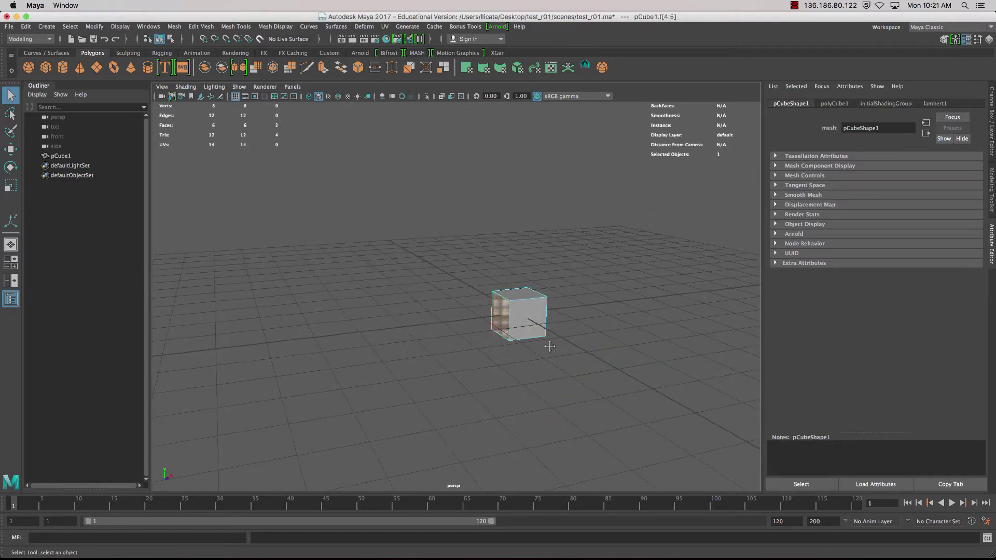
left_click_drag(519, 337, 395, 318, "alt")
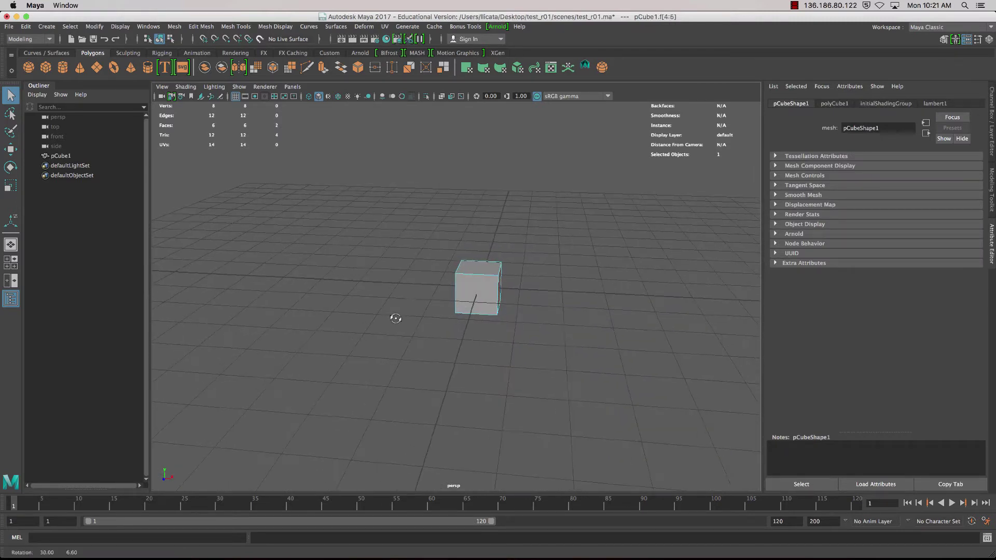
Extrude the cube's two opposite faces outward to about 1.98 each and clear the selection.
left_click(322, 67)
left_click_drag(535, 289, 410, 312)
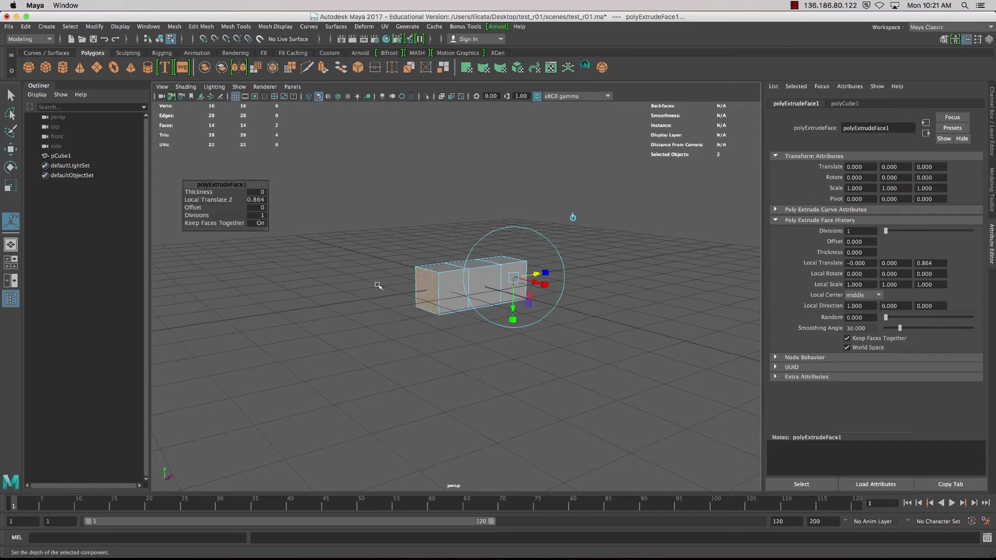
left_click_drag(495, 315, 442, 322, "alt")
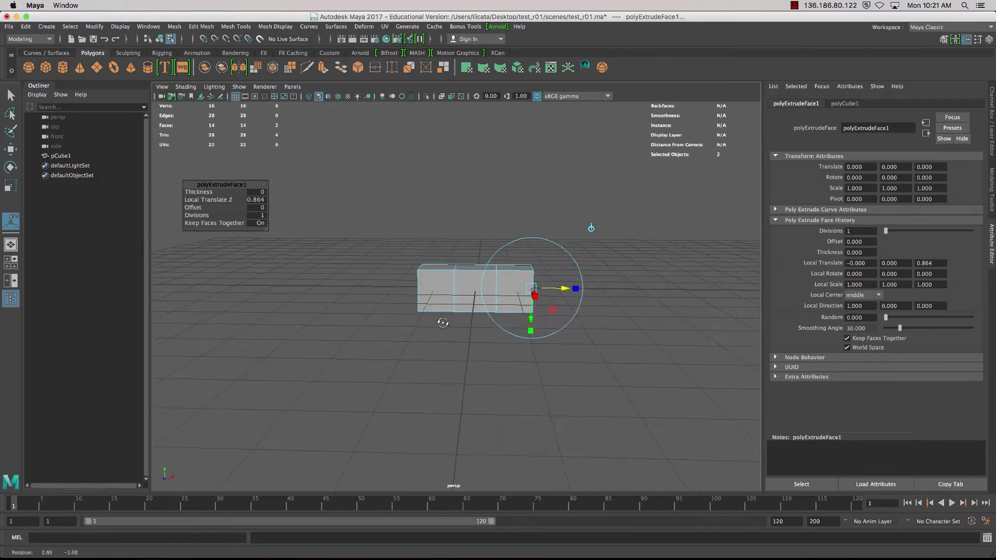
left_click(592, 228)
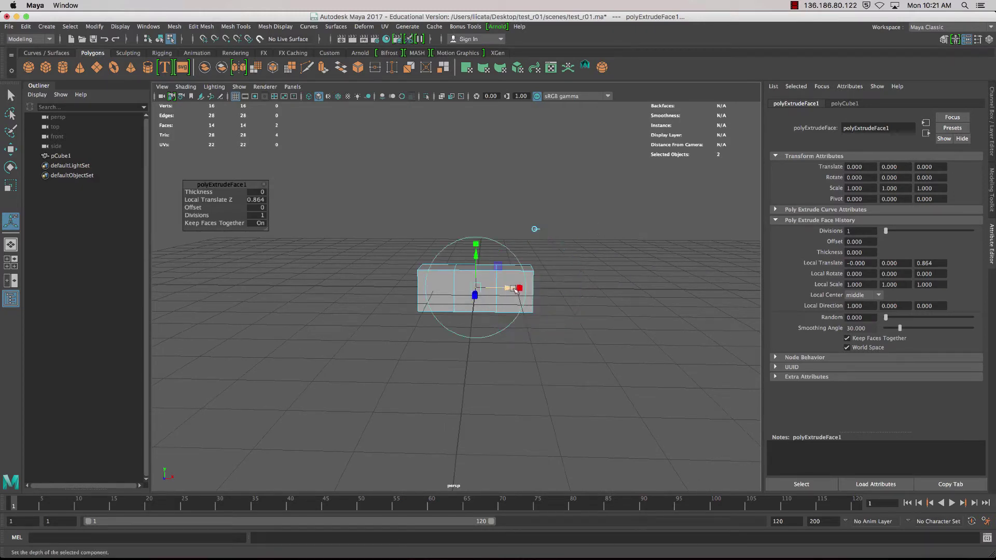
left_click_drag(515, 289, 582, 293)
key("z")
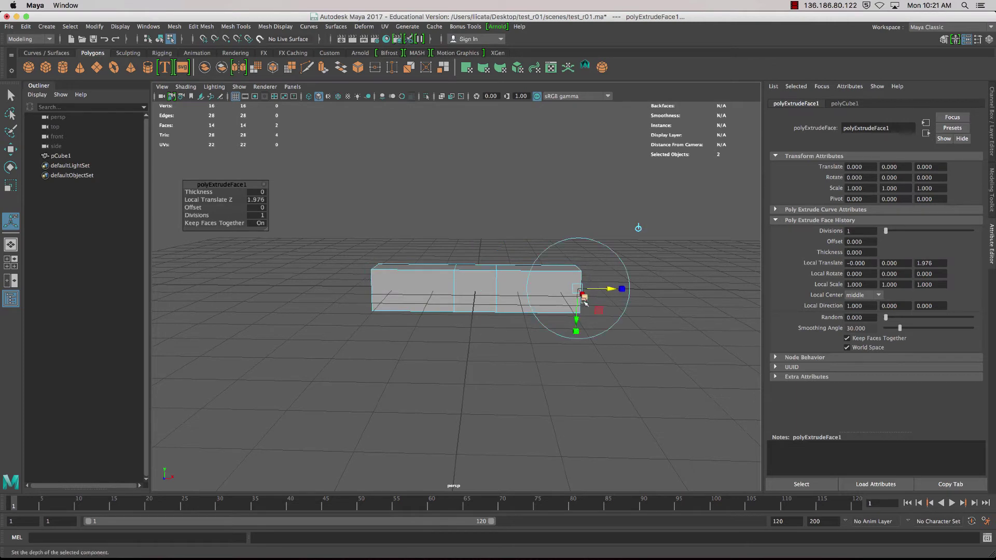
left_click_drag(576, 330, 573, 299)
key("ctrl+z")
left_click(577, 216)
Select both end faces of the long bar and move them up about 0.47 to bend it into a curve.
left_click_drag(507, 257, 527, 269, "alt")
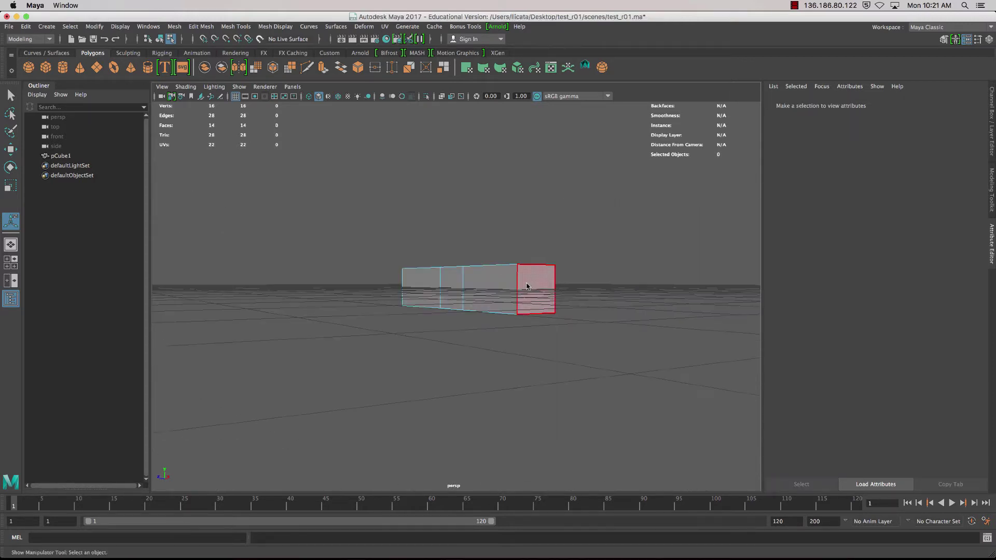
right_click_drag(527, 270, 534, 291)
left_click(534, 289)
left_click_drag(535, 289, 403, 306, "alt")
left_click(422, 302, "shift")
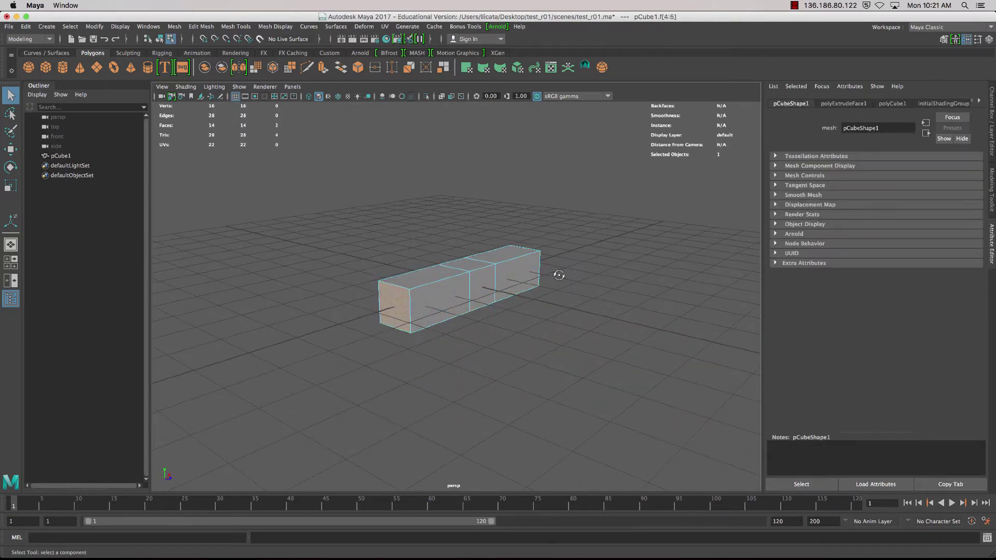
left_click_drag(558, 275, 480, 280, "alt")
key("w")
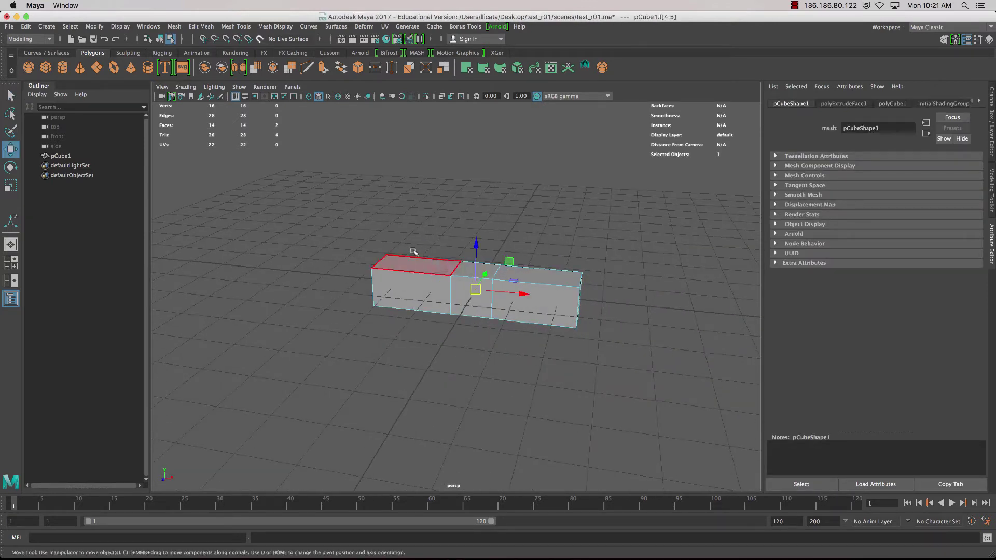
left_click_drag(476, 243, 514, 251)
Extrude the positive X end face about 0.9 outward and 0.28 upward, scaling it down to a taper.
right_click_drag(592, 269, 588, 296)
left_click(566, 291)
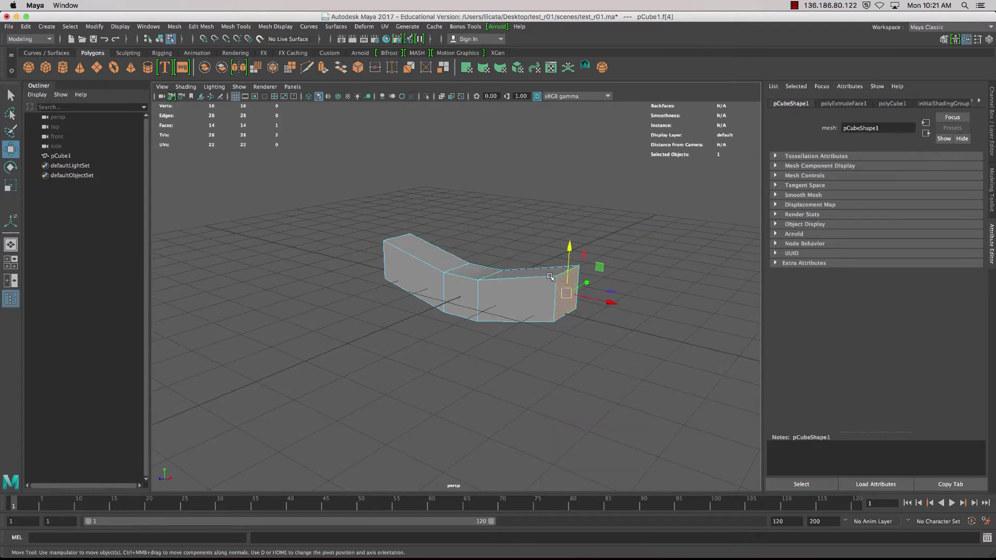
key("ctrl+e")
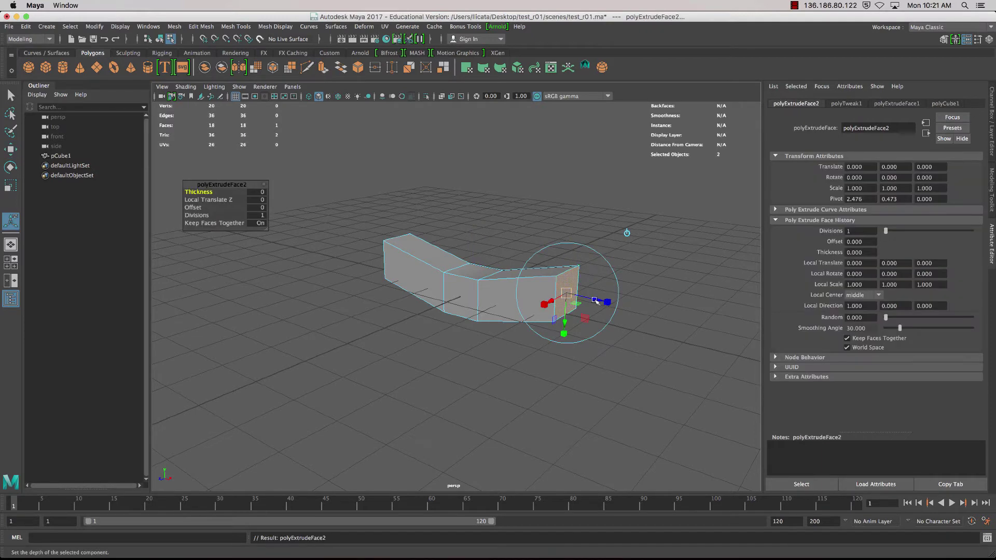
left_click_drag(602, 303, 632, 315)
left_click(649, 296)
Extrude the tapered end face again about 0.50 outward and 0.13 upward as a short tip.
key("ctrl+e")
left_click_drag(561, 311, 601, 314, "alt")
middle_click_drag(601, 315, 622, 322, "alt")
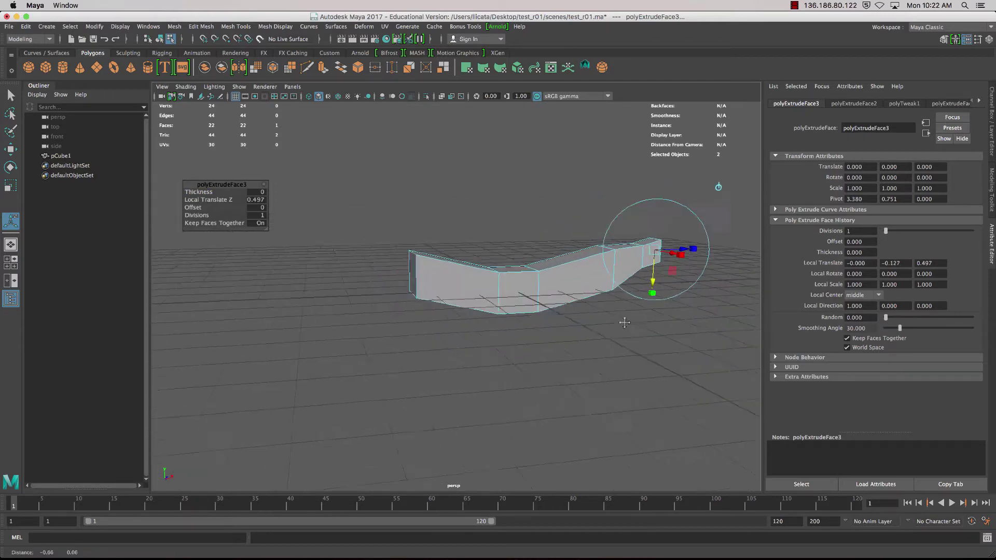
left_click_drag(576, 320, 607, 317, "alt")
Extrude the opposite end face about 0.77 outward and 0.46 upward, scaled to about 0.45, and clear the selection.
left_click(431, 280)
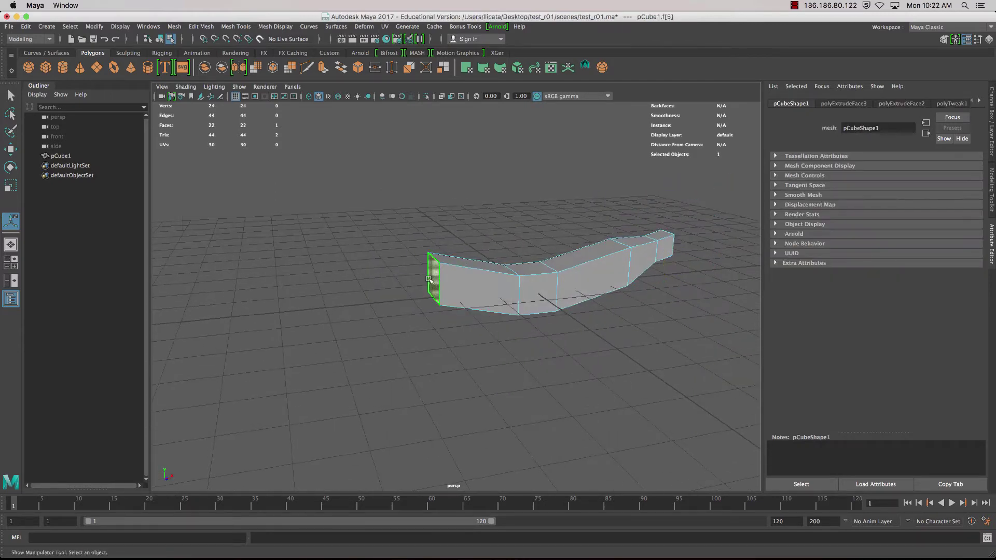
key("ctrl+e")
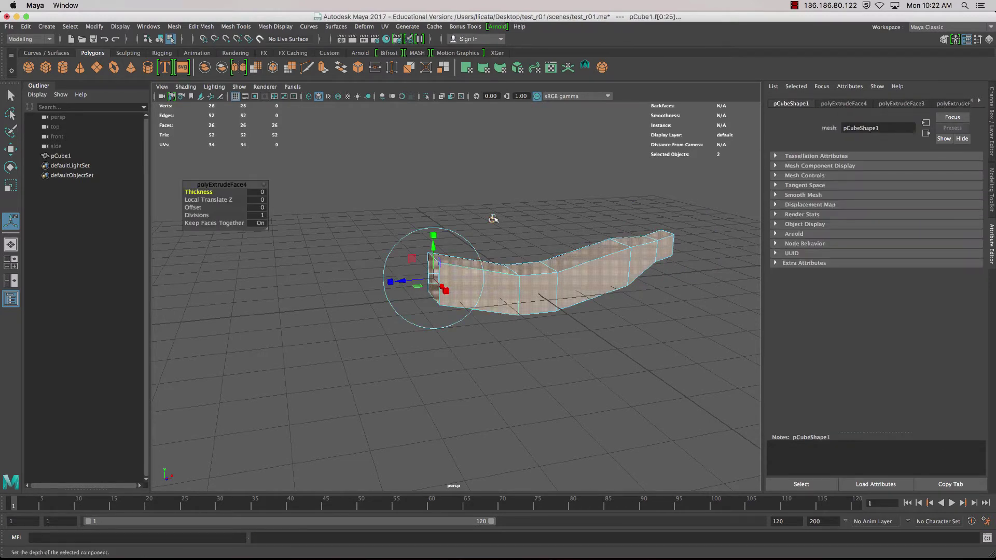
left_click_drag(460, 287, 401, 220)
left_click_drag(400, 260, 383, 264)
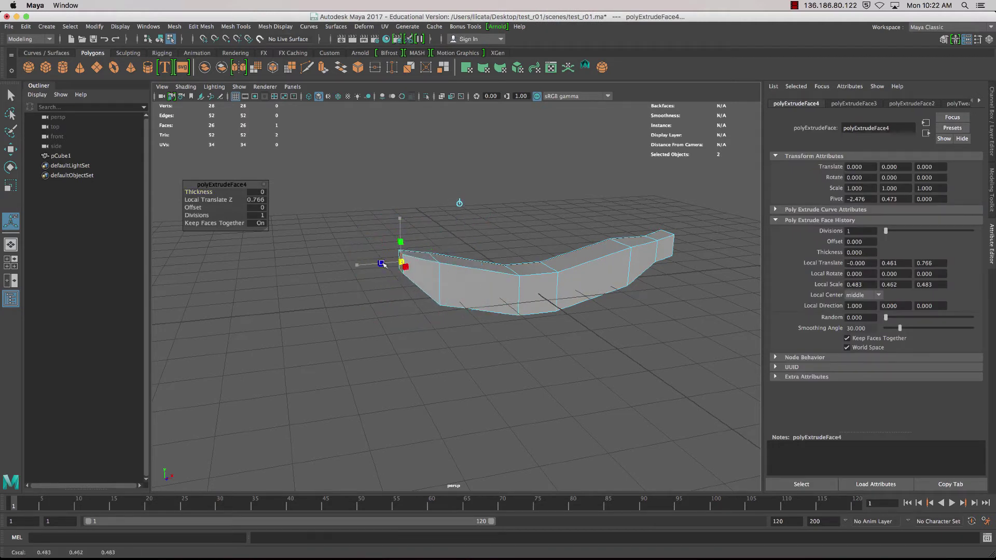
mouse_move(491, 222)
left_mouse_down("alt")
mouse_move(527, 227)
mouse_move(508, 229)
left_mouse_up("alt")
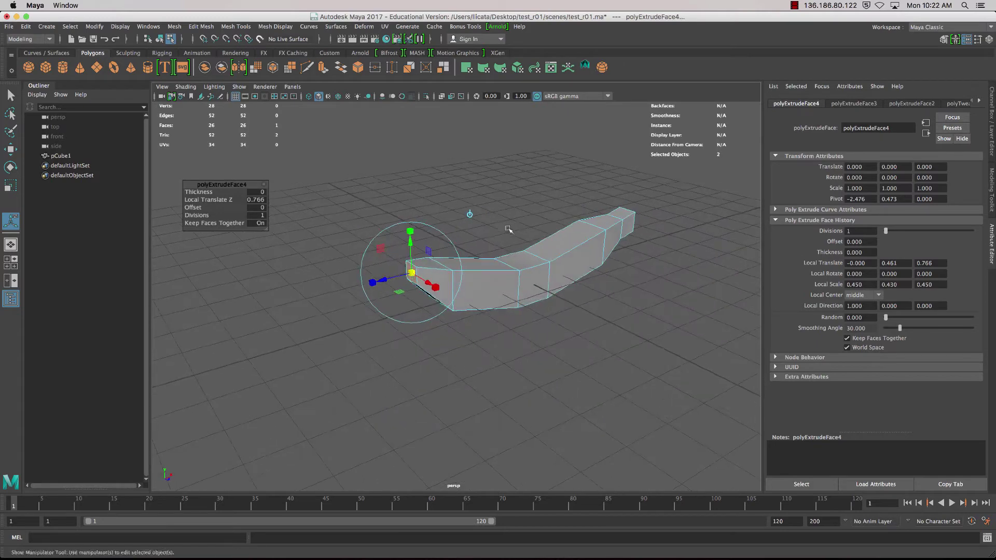
left_click(403, 194)
left_click_drag(524, 283, 498, 281, "alt")
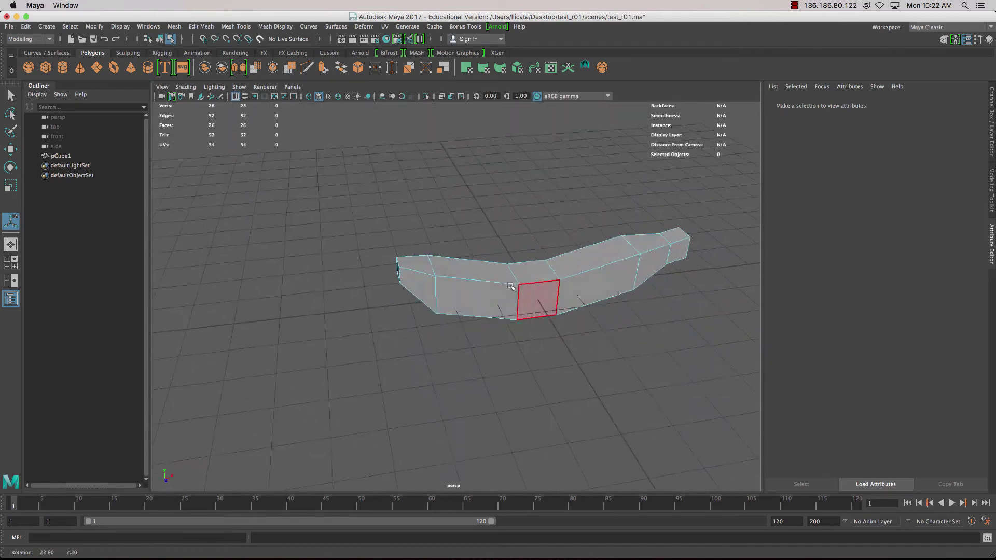
middle_click_drag(498, 281, 405, 265, "alt")
scroll(446, 283, "down", 5)
scroll(449, 285, "up", 7)
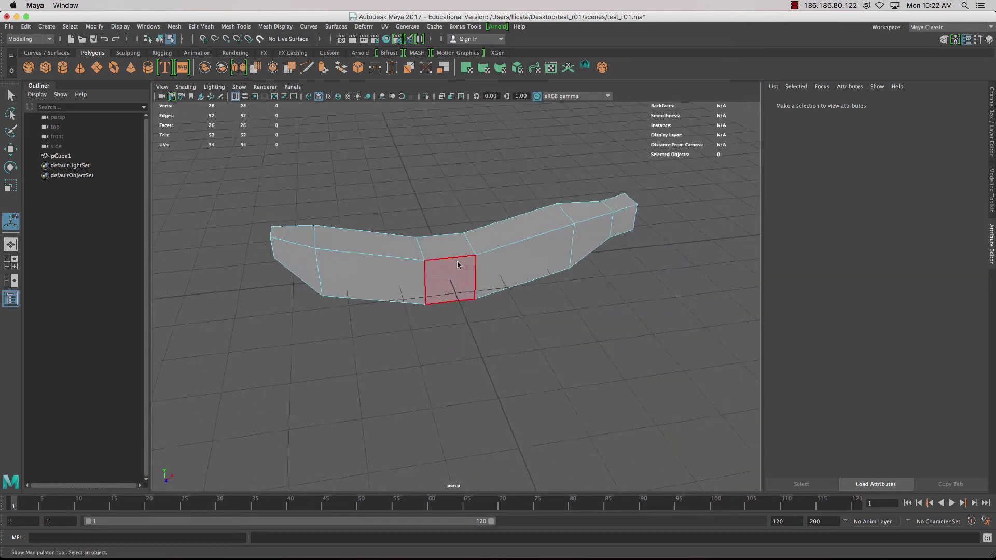
Switch the mesh to edge selection and move the central section's negative X edge loop to about X -0.81, Y 0.13.
right_click(458, 264)
right_click_drag(457, 264, 434, 264)
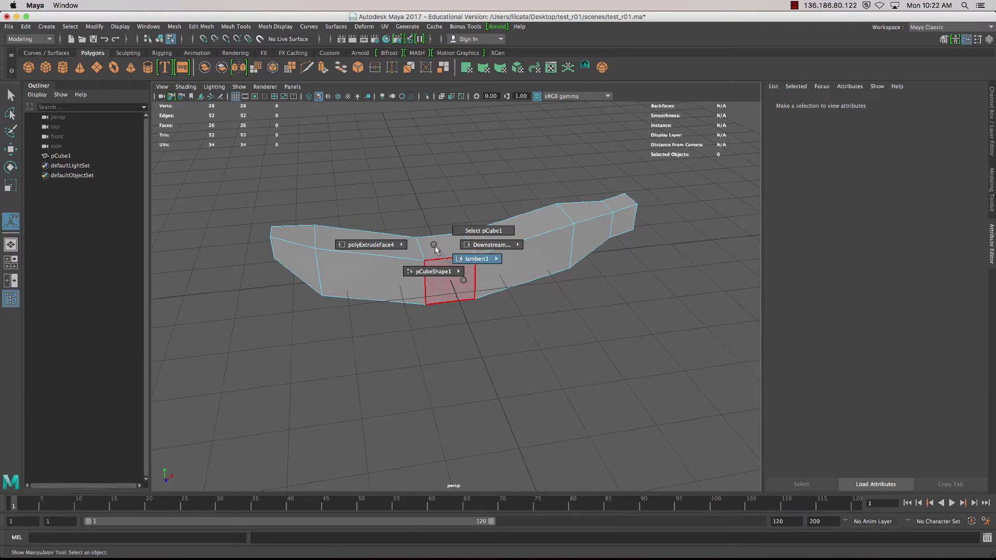
left_click(442, 248)
right_click(449, 250)
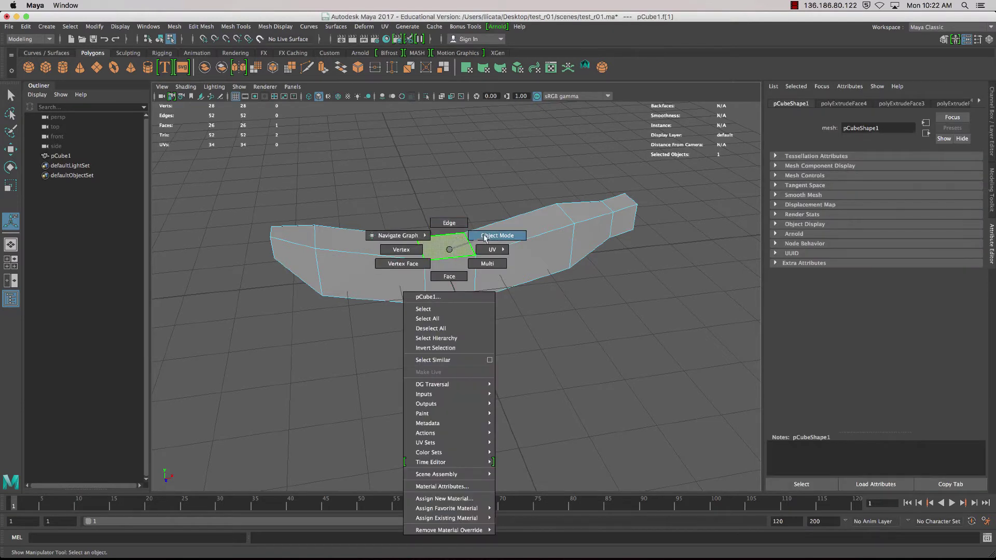
left_click(493, 236)
right_click(449, 251)
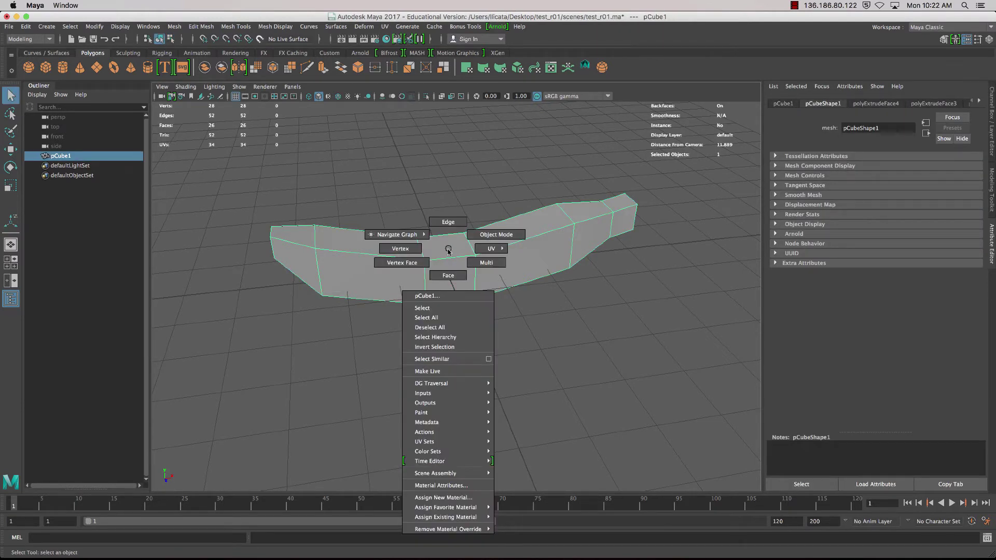
left_click(448, 222)
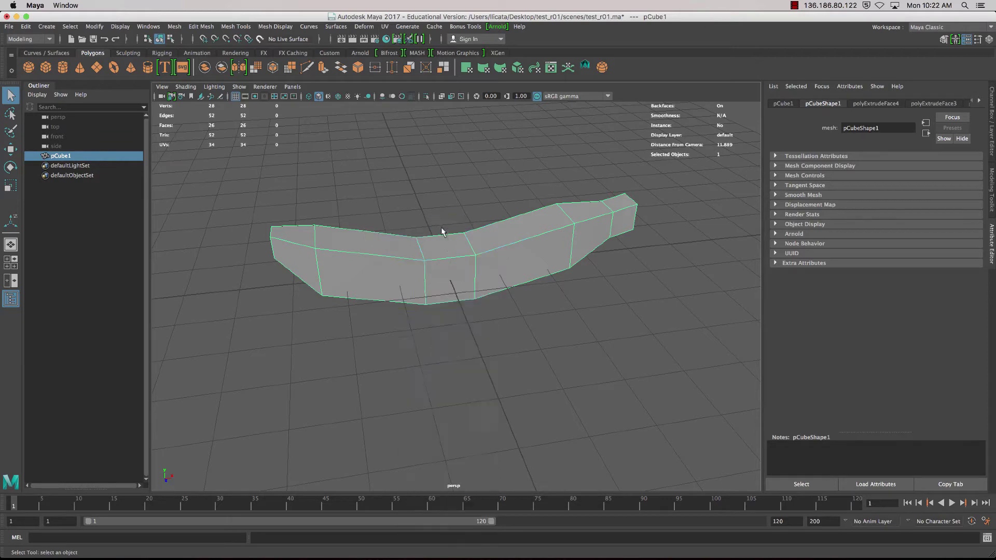
left_click(422, 250)
left_click_drag(465, 255, 409, 223, "alt")
left_click(10, 150)
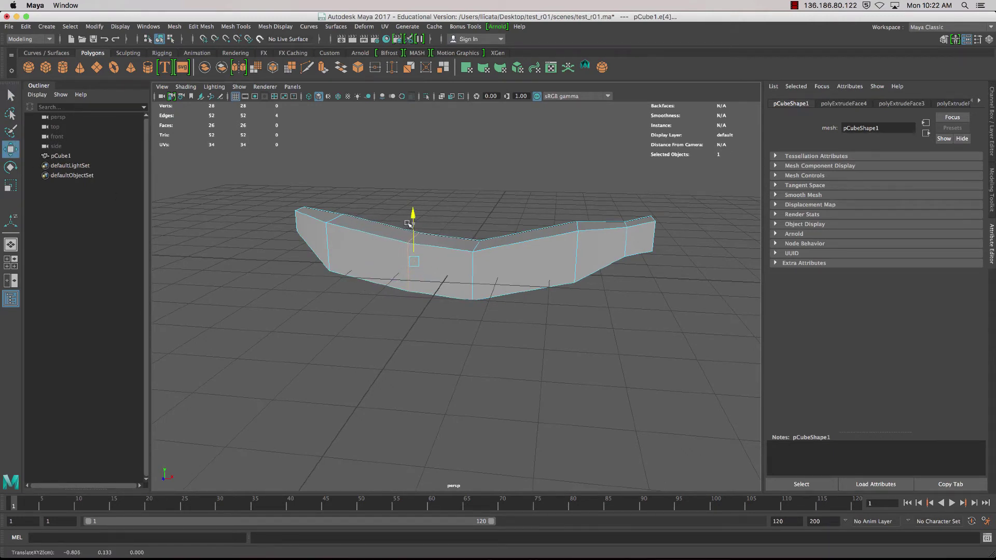
left_click(478, 266)
left_click_drag(446, 278, 469, 277)
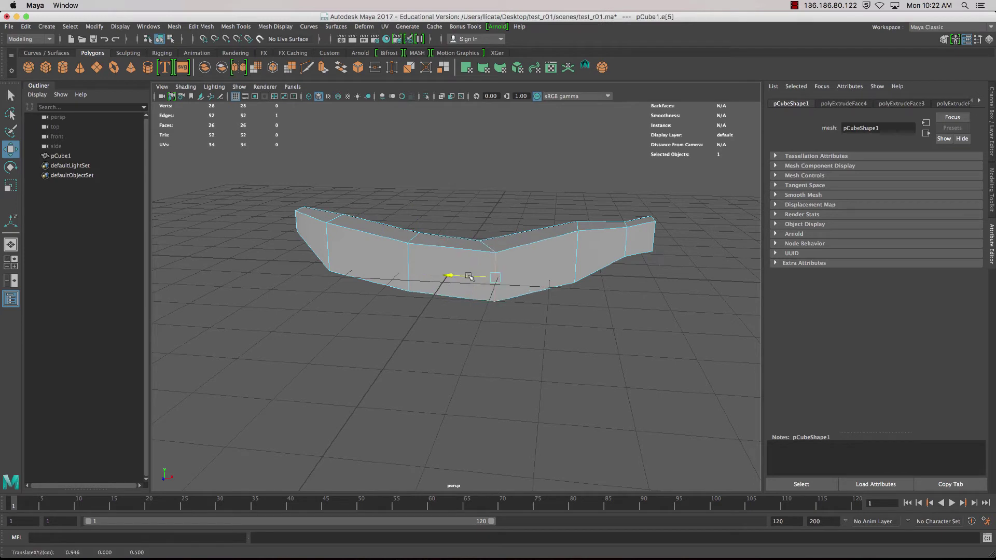
key("ctrl+z")
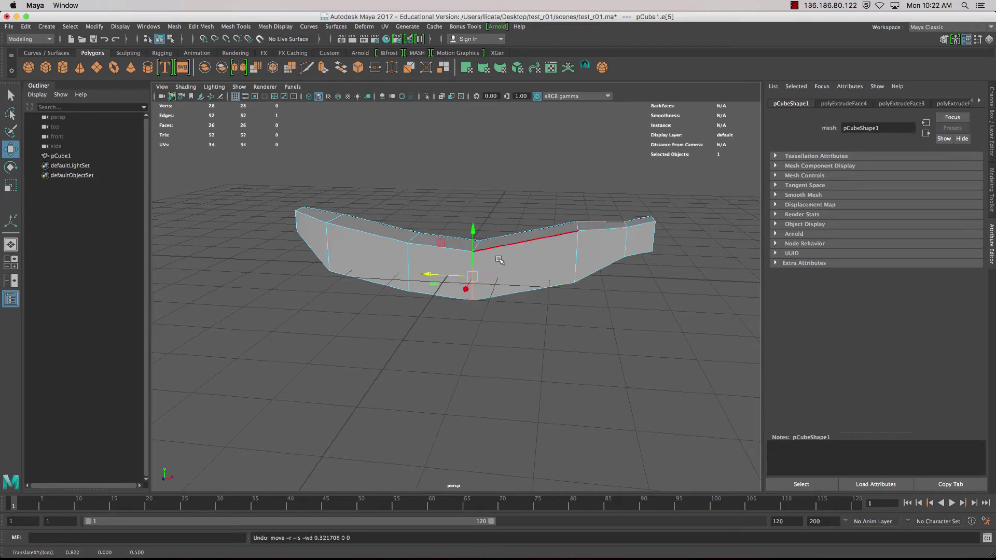
Select the central section's positive X edge loop and move it to about X 1.12, Y 0.04.
double_click(474, 253)
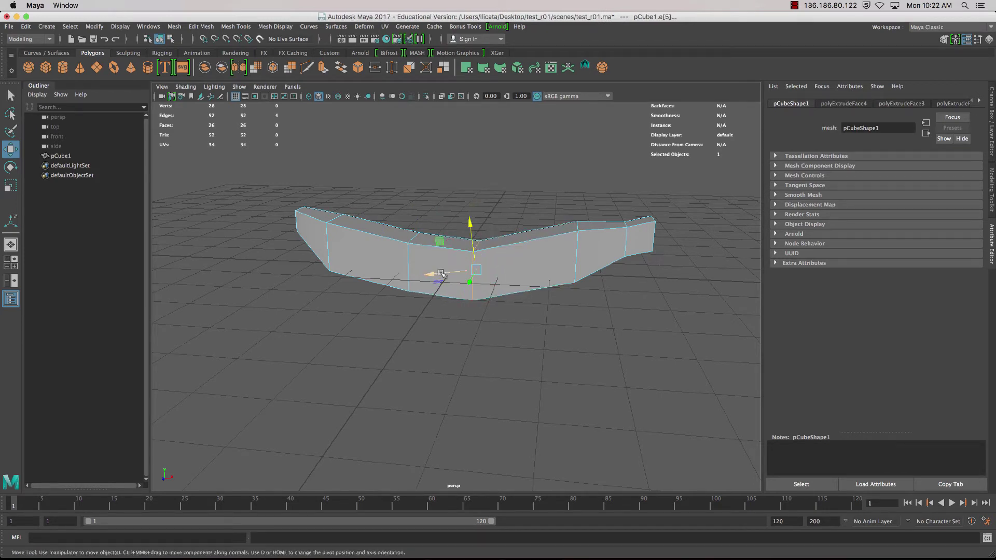
left_click_drag(440, 273, 471, 280)
left_click_drag(510, 237, 502, 238)
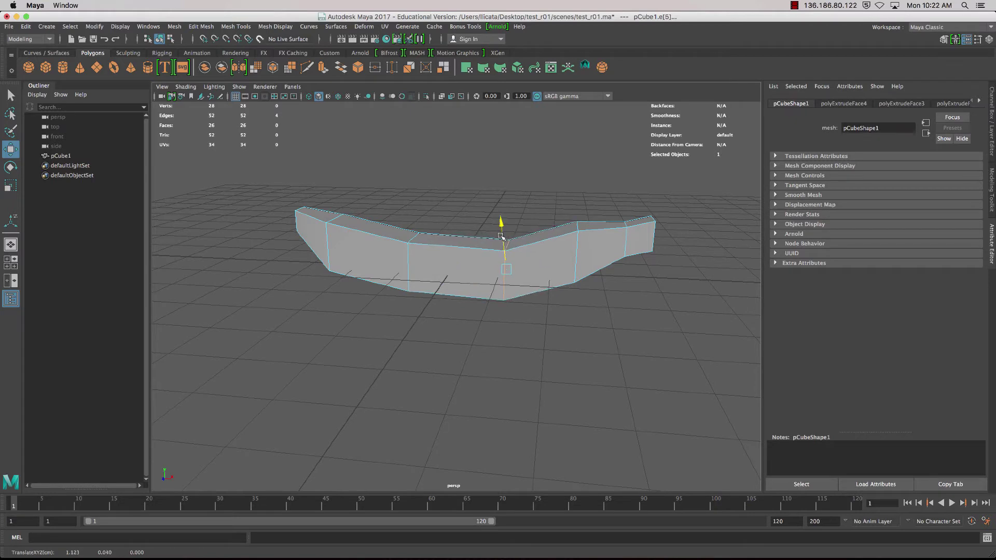
Rotate the two edge loops nearest the positive X tip slightly to follow the curve, and clear the selection.
double_click(576, 244)
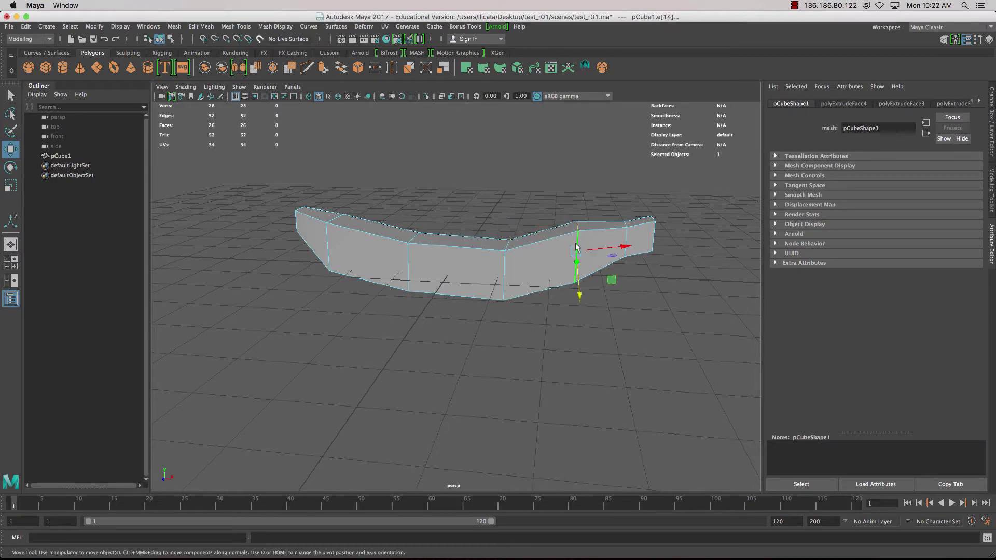
key("e")
left_click_drag(575, 210, 559, 214)
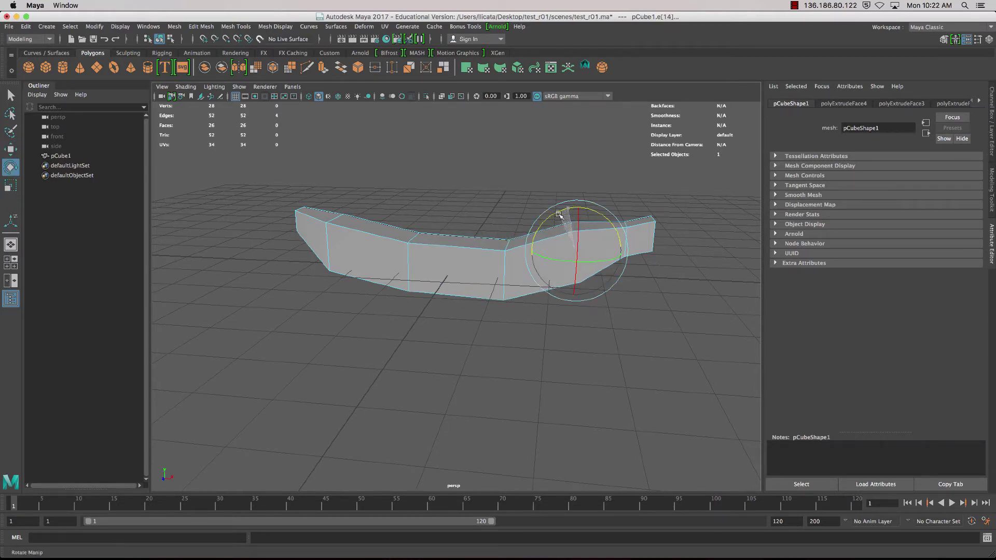
left_click(698, 269)
double_click(628, 243)
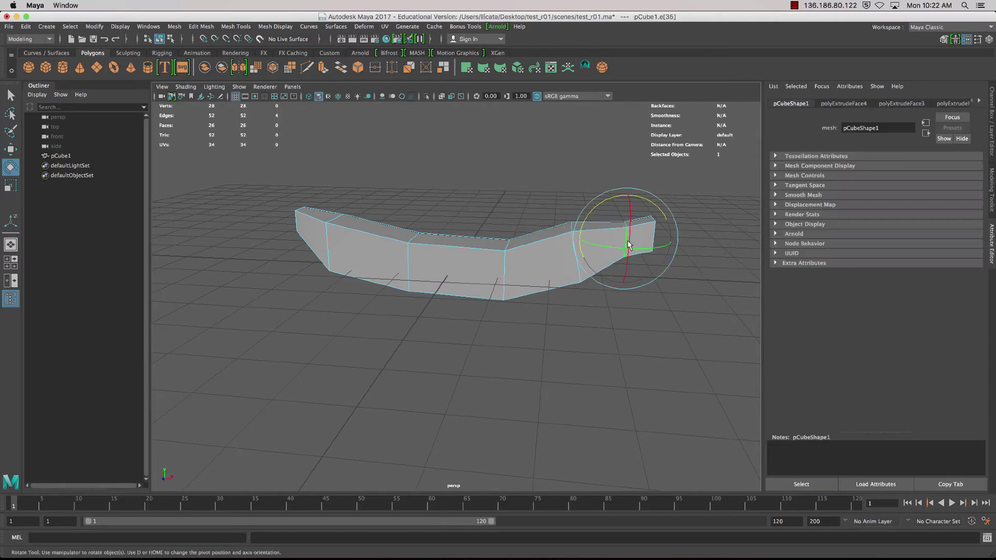
left_click_drag(617, 202, 611, 201)
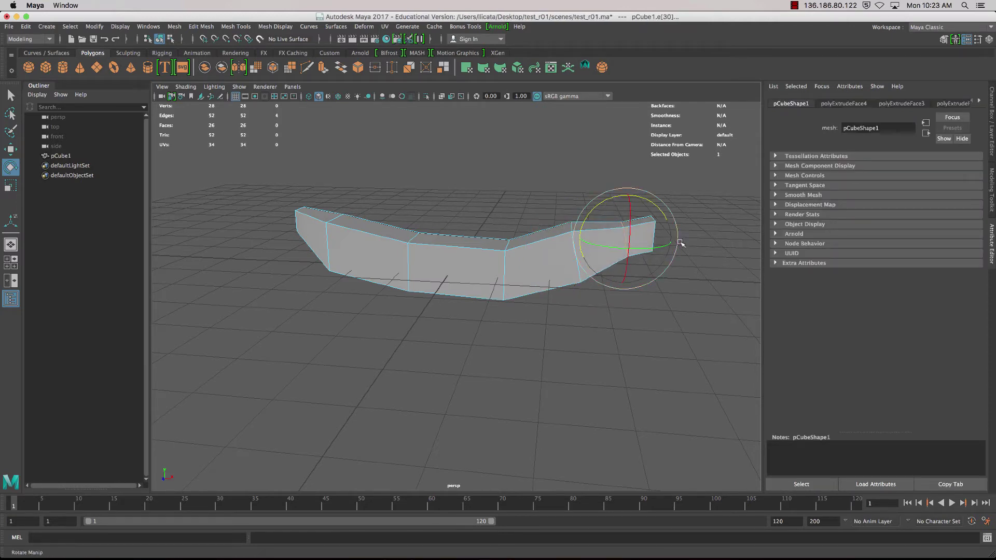
left_click(685, 278)
Return to object mode, select the whole mesh and examine its curved shape from several angles.
left_click_drag(636, 307, 460, 283, "alt")
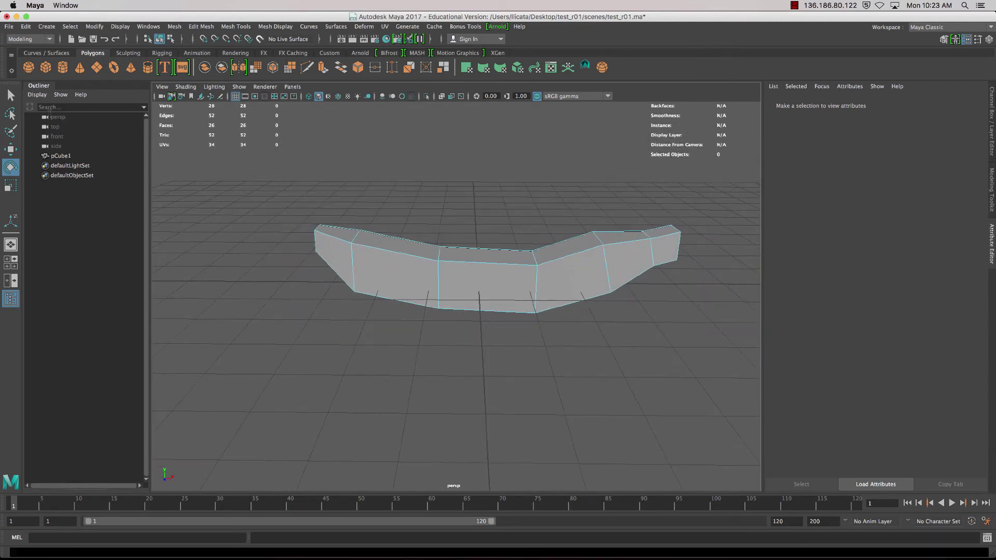
left_click(13, 96)
right_click_drag(465, 306, 511, 255)
left_click(9, 149)
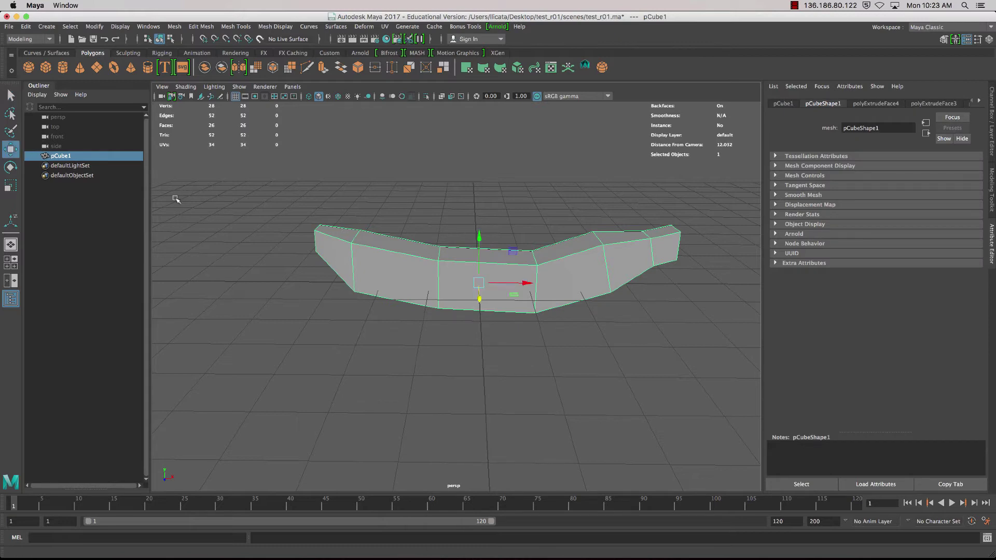
left_click_drag(478, 236, 449, 227)
scroll(523, 255, "up", 5)
middle_click_drag(475, 235, 384, 285, "alt")
left_click_drag(385, 284, 477, 286, "alt")
mouse_move(477, 286)
left_mouse_down("alt")
mouse_move(375, 289)
mouse_move(467, 285)
left_mouse_up("alt")
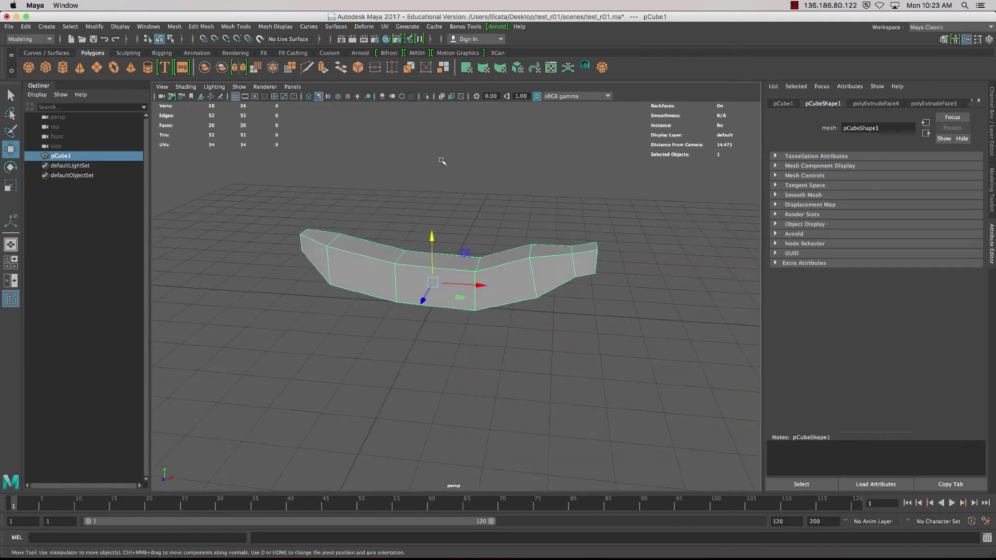
Insert an edge loop halfway across the central section and lower it slightly to smooth the bend.
left_click(229, 27)
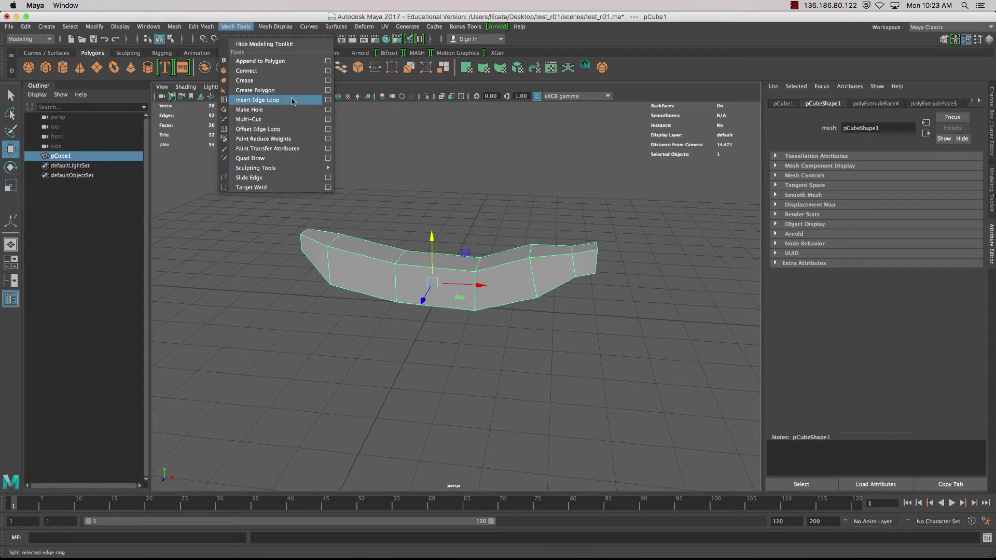
left_click(275, 100)
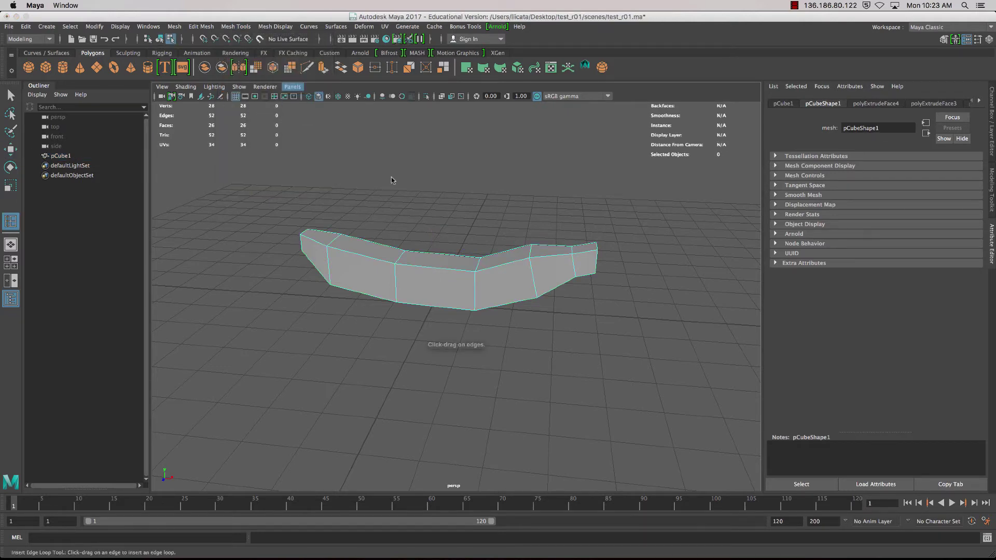
scroll(448, 275, "down", 5)
scroll(448, 275, "up", 8)
mouse_move(492, 264)
left_mouse_down("alt")
mouse_move(466, 258)
mouse_move(489, 264)
left_mouse_up("alt")
left_click(424, 252)
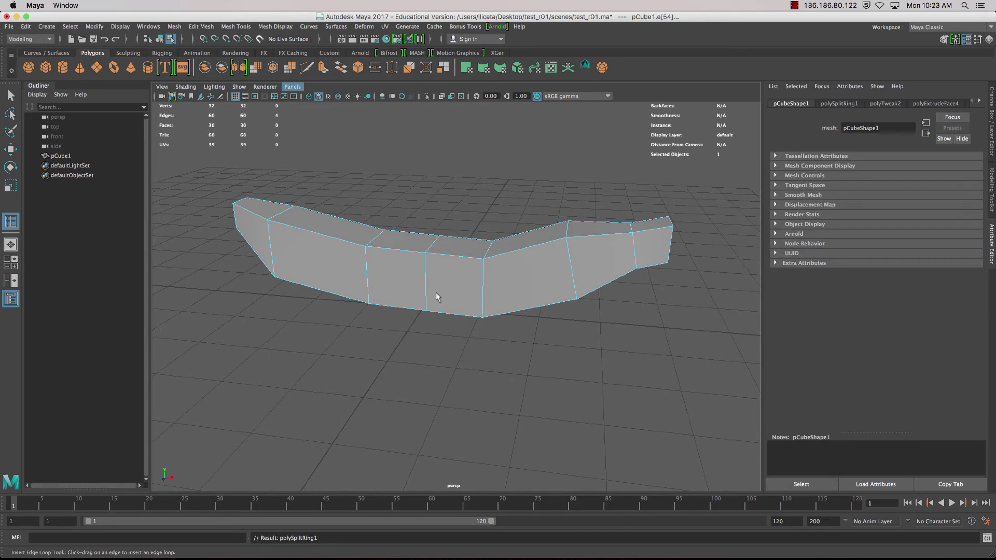
left_click(11, 150)
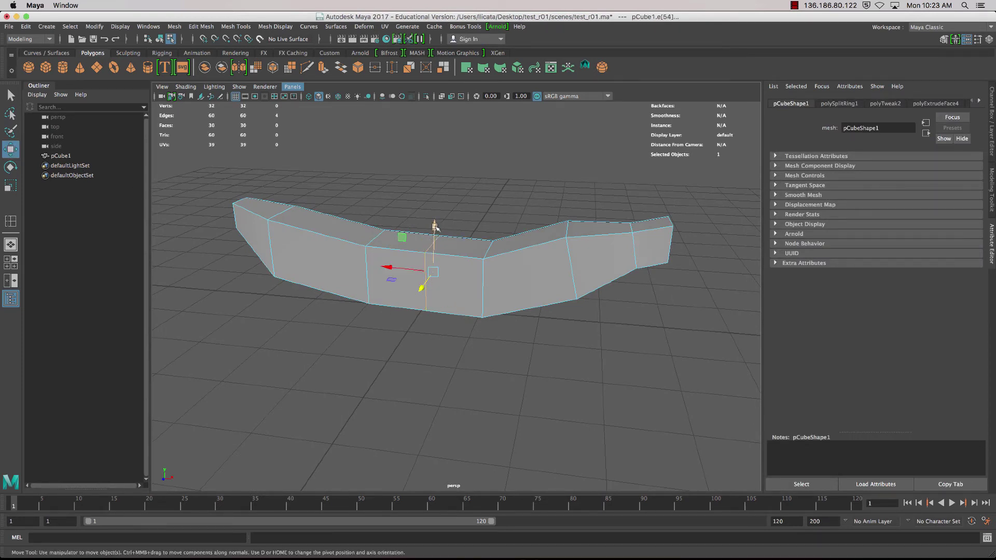
left_click_drag(435, 226, 435, 229)
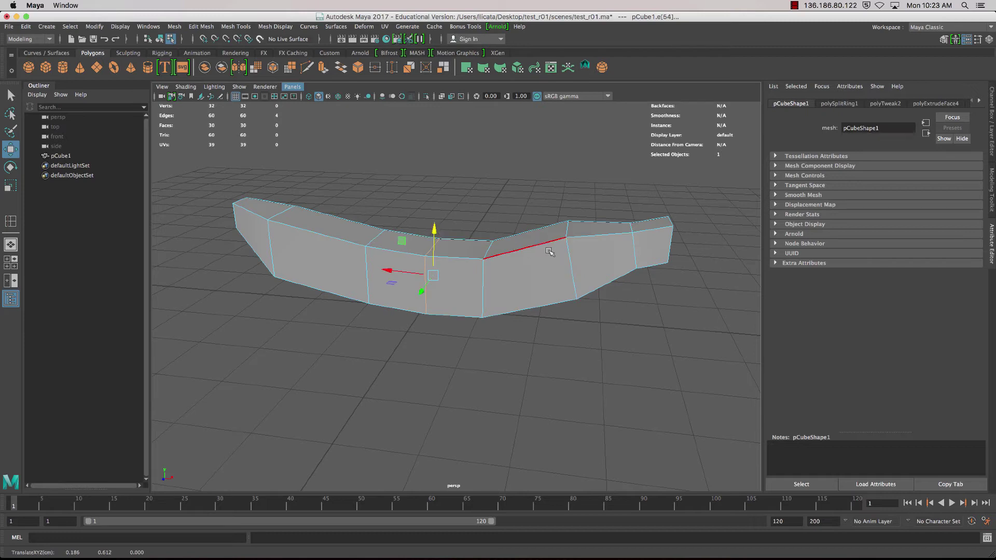
key("y")
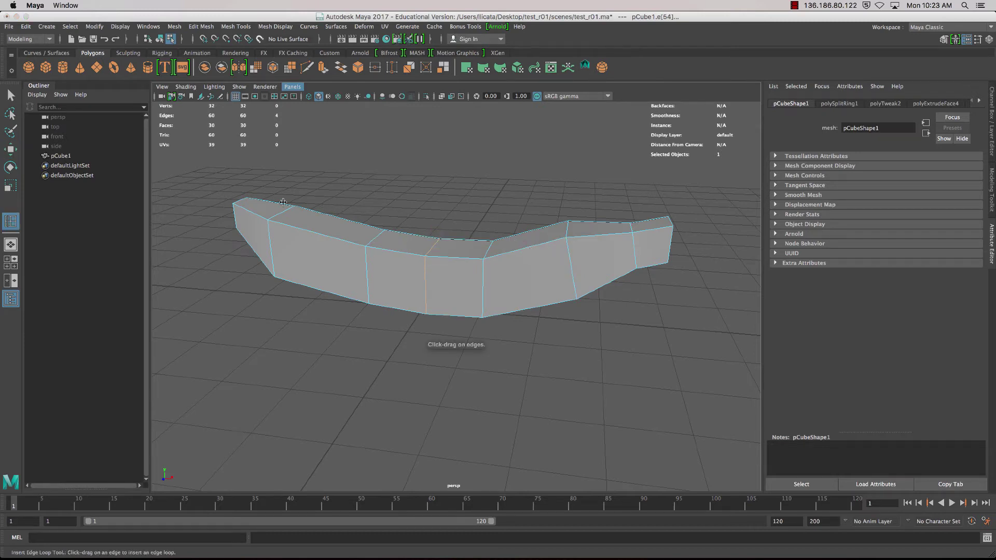
left_click(11, 96)
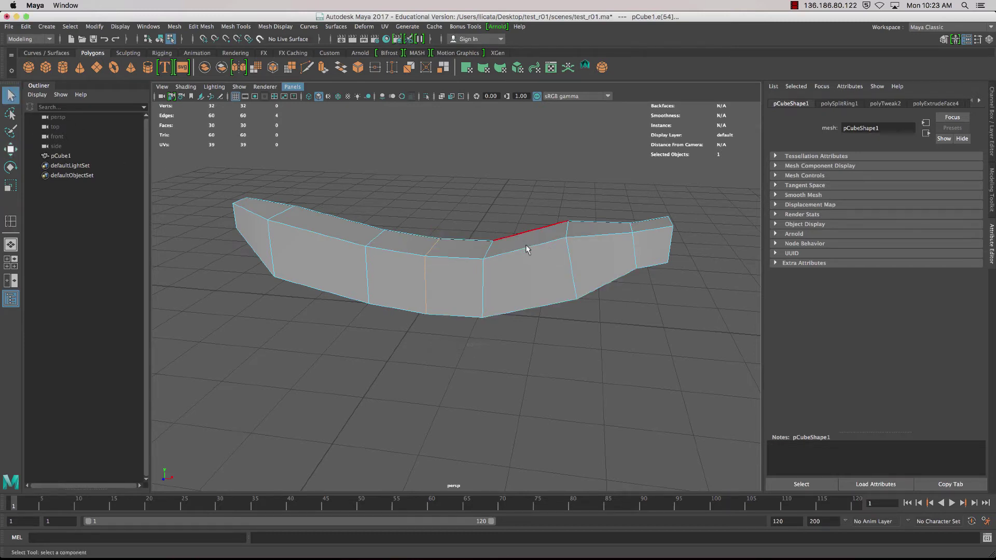
left_click(526, 248)
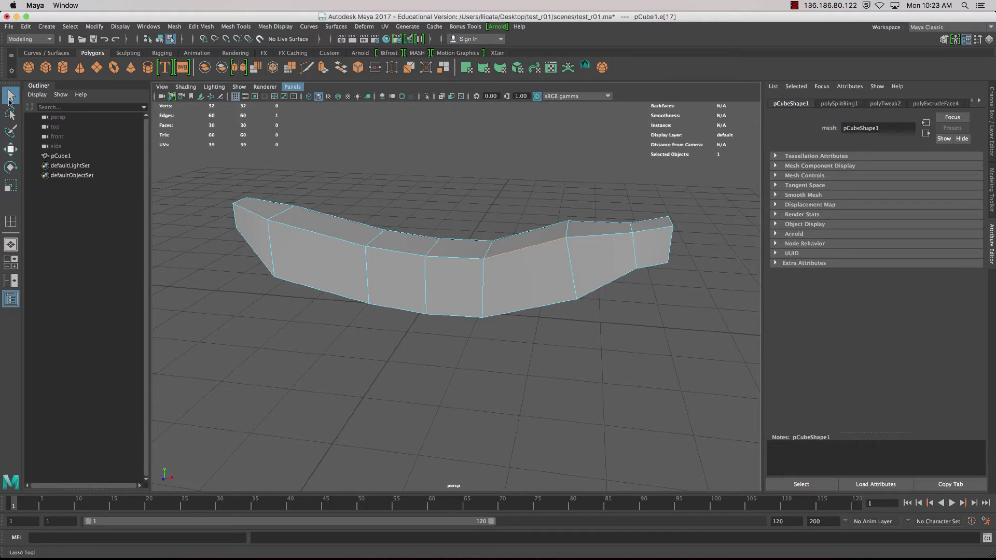
left_click(342, 407)
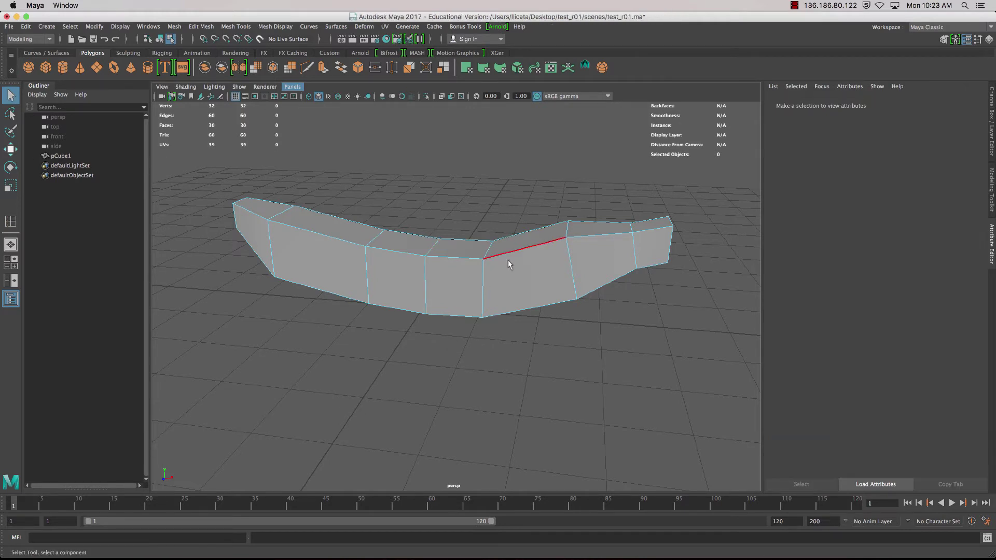
key("y")
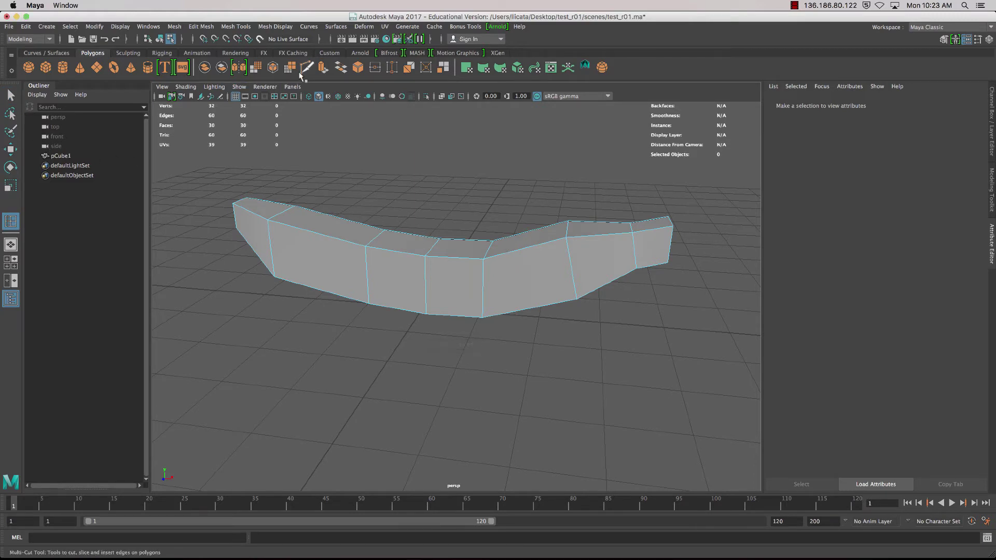
Insert a lengthwise edge loop around the whole shape at about mid-height and leave the tool.
left_click(210, 27)
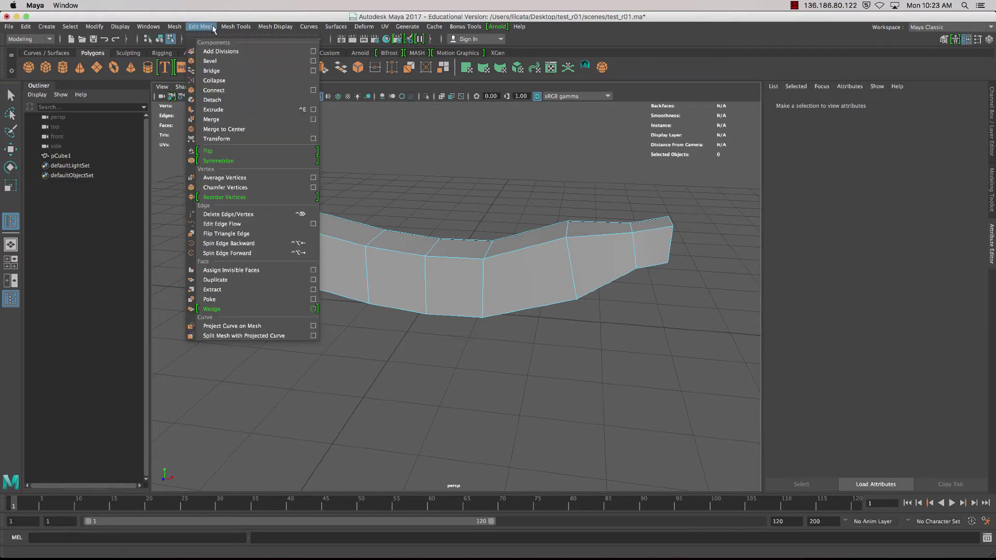
mouse_move(229, 27)
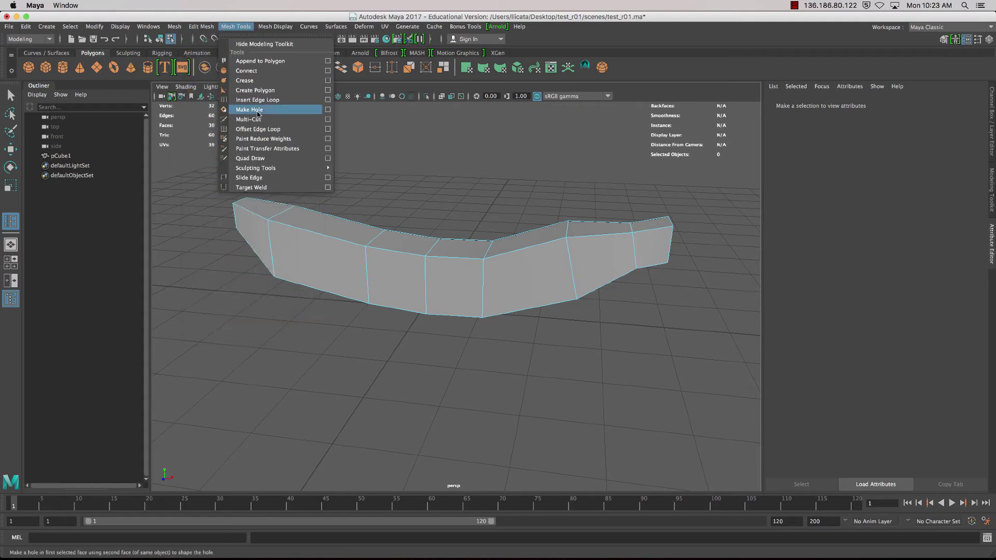
left_click(281, 105)
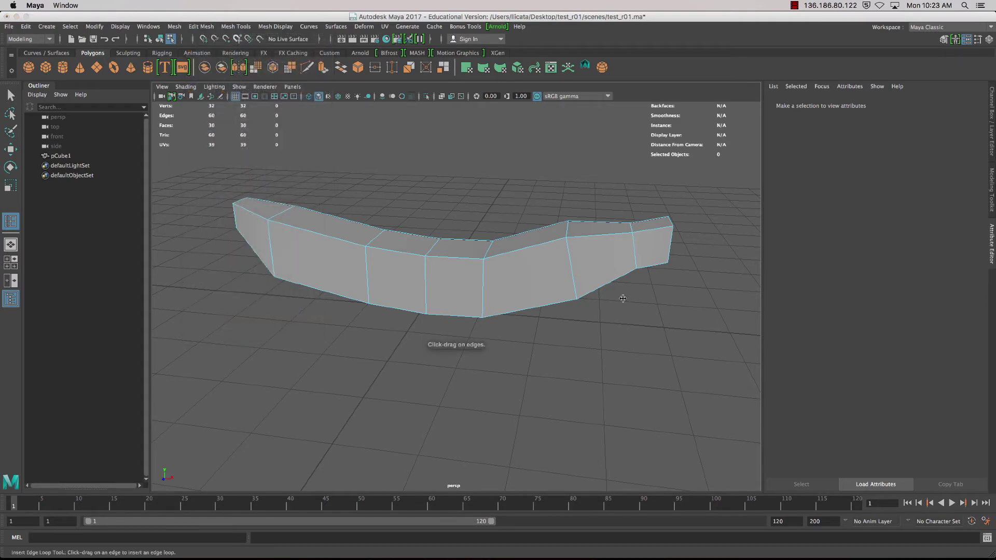
left_click_drag(623, 298, 660, 255, "alt")
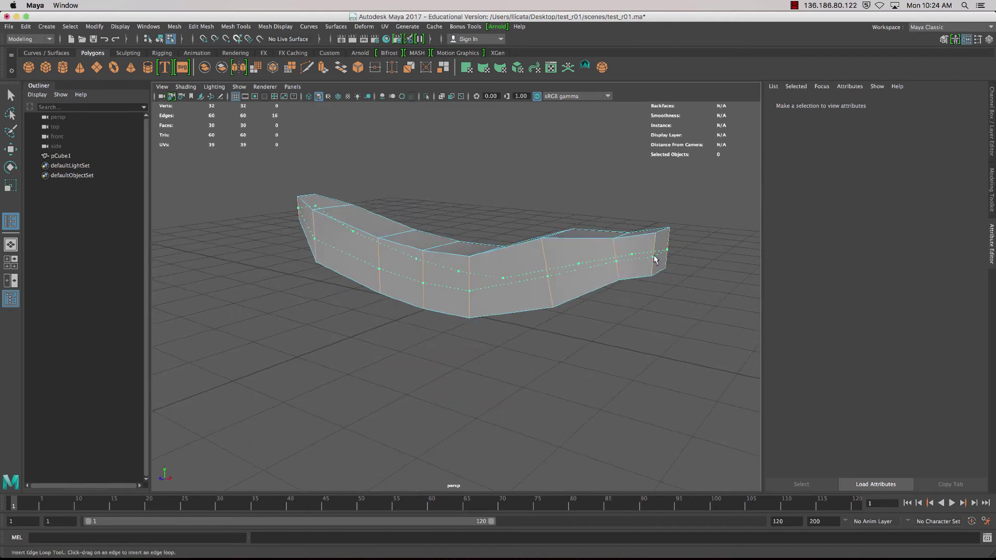
left_click(655, 259)
key("q")
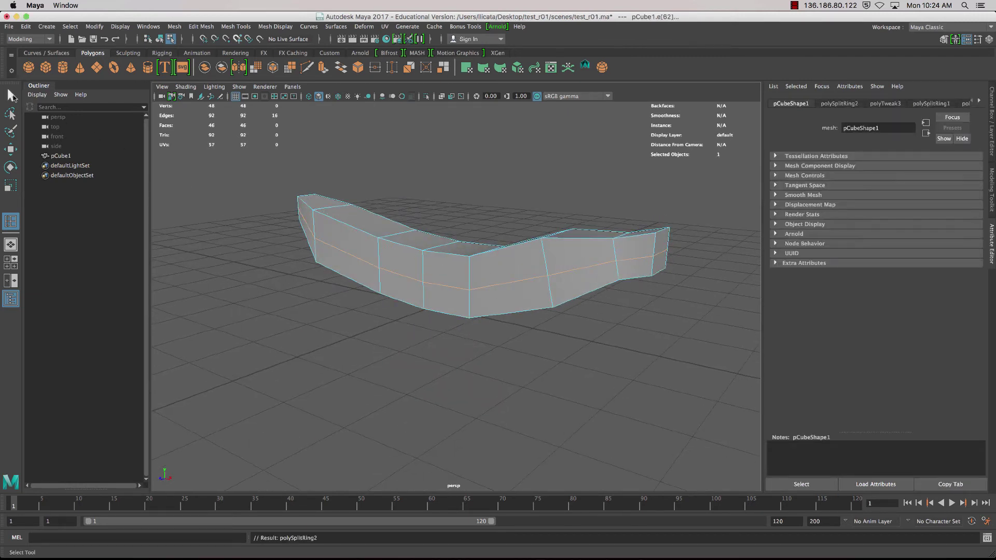
Pull the mid-height edges of the central sections outward along one long side to round the profile.
right_click_drag(350, 257, 345, 230)
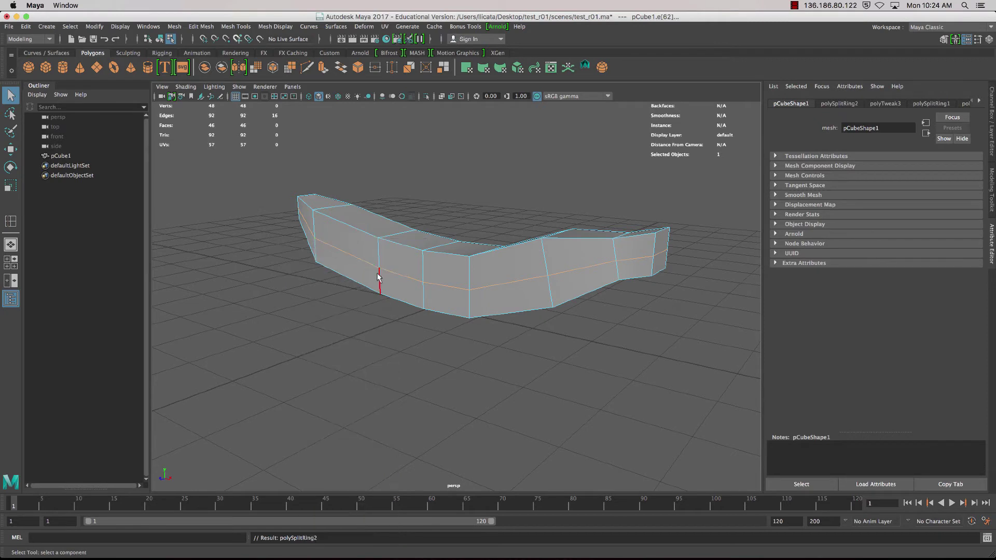
left_click(398, 275)
key("w")
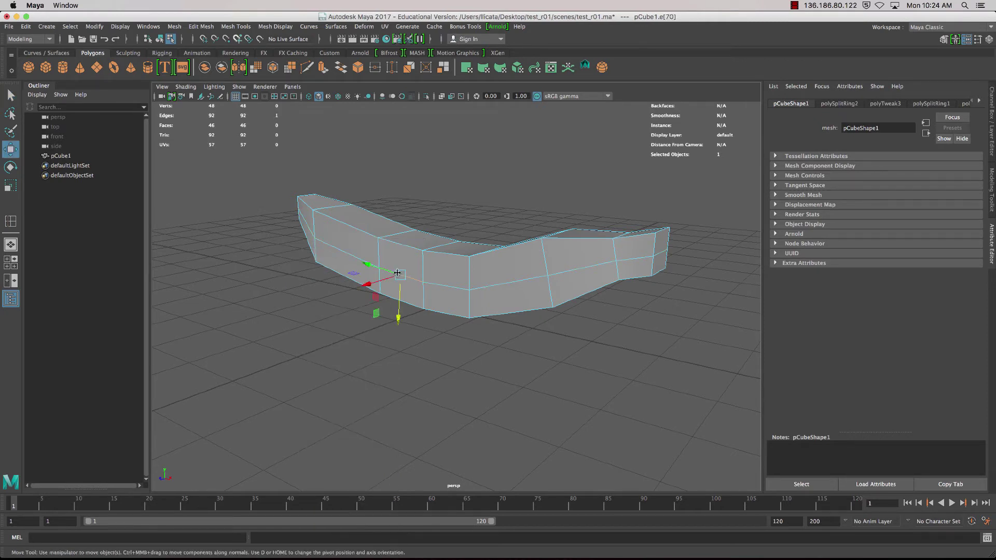
left_click_drag(374, 288, 368, 289)
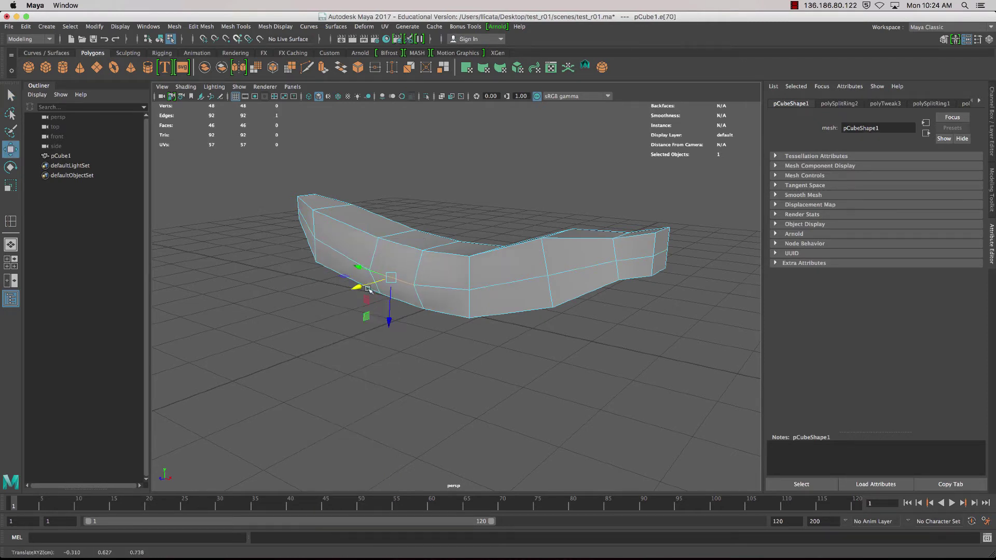
left_click(443, 290)
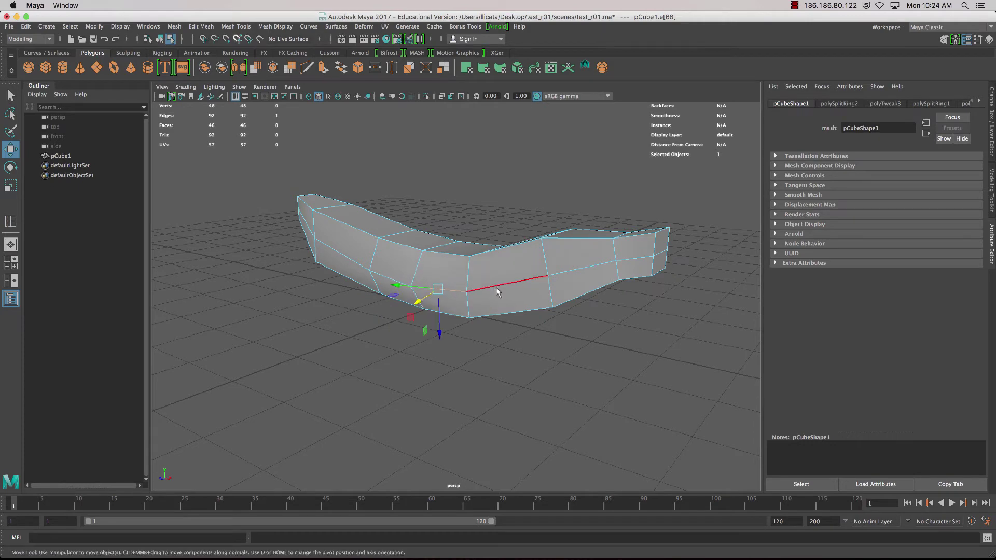
left_click(457, 298)
left_click_drag(458, 299, 531, 280, "alt")
Pull the mid-height edge of the section beside the tip outward to continue the rounding on that side.
left_click(368, 276)
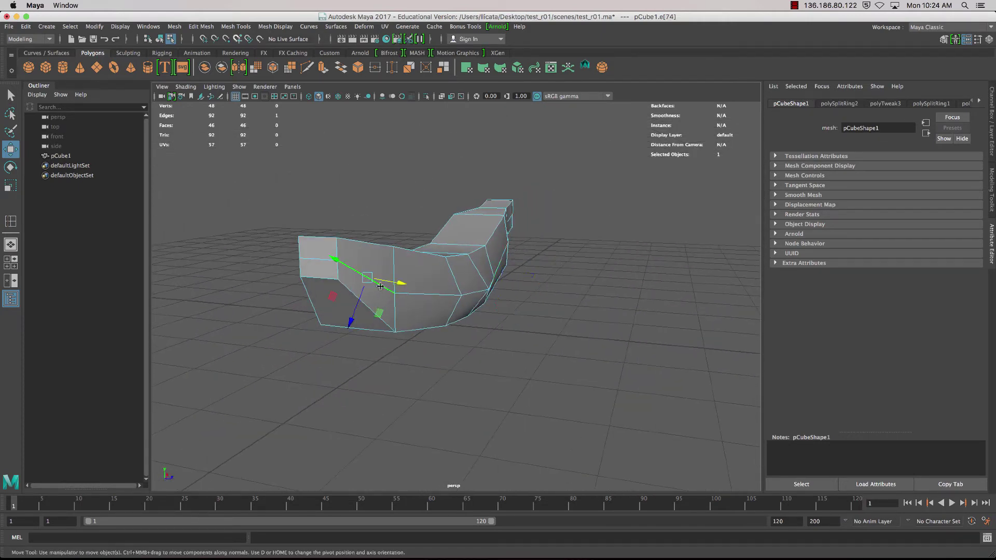
left_click_drag(461, 282, 358, 291, "alt")
middle_click_drag(371, 292, 549, 305, "alt")
left_click_drag(433, 310, 398, 317, "alt")
left_click_drag(337, 325, 477, 294)
Select two adjacent mid-height edges of the central sections on the opposite long side and pull them outward.
double_click(480, 284)
left_click(416, 260)
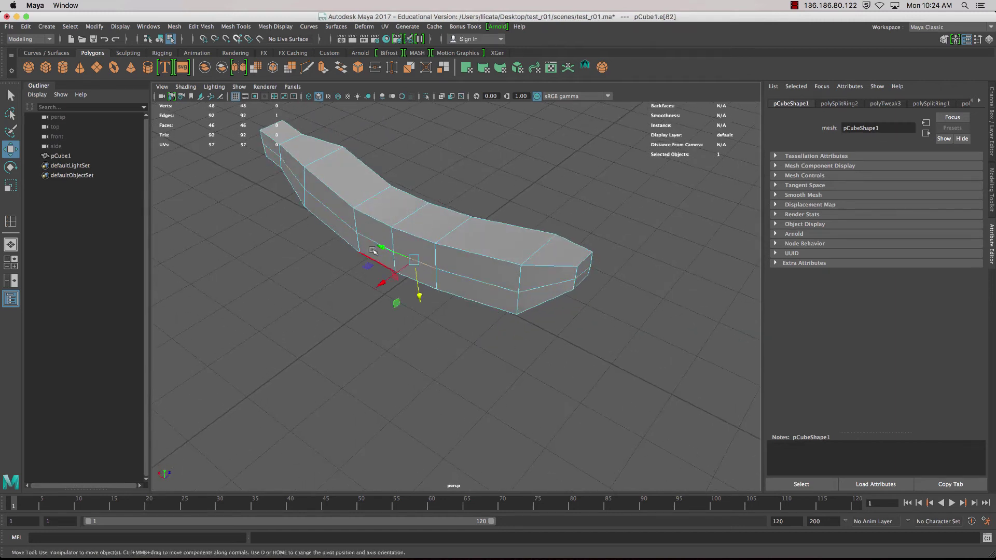
left_click(367, 240, "shift")
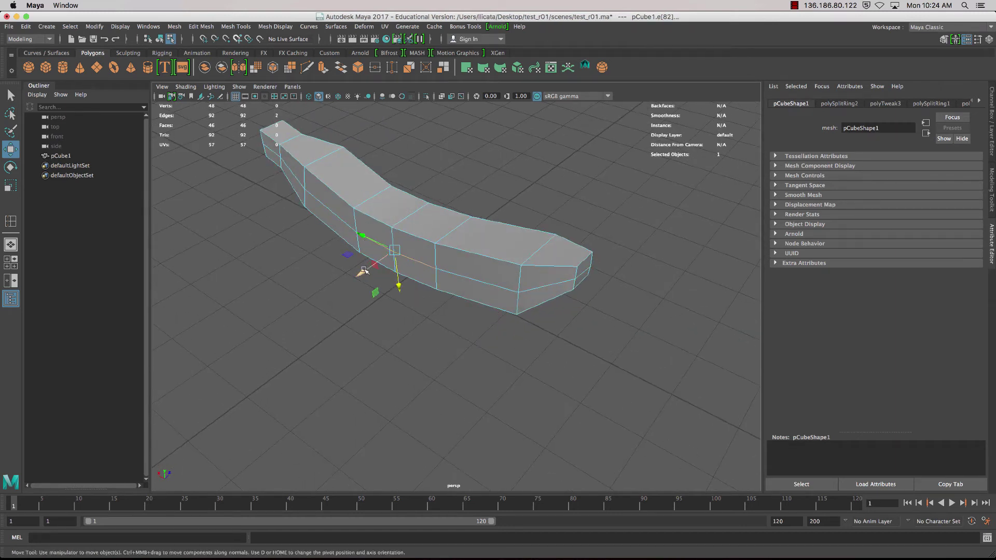
left_click_drag(365, 271, 352, 278)
Select the crosswise edge loop next to the negative X tip and move it slightly toward the centre.
left_click_drag(523, 291, 524, 253, "alt")
double_click(524, 254)
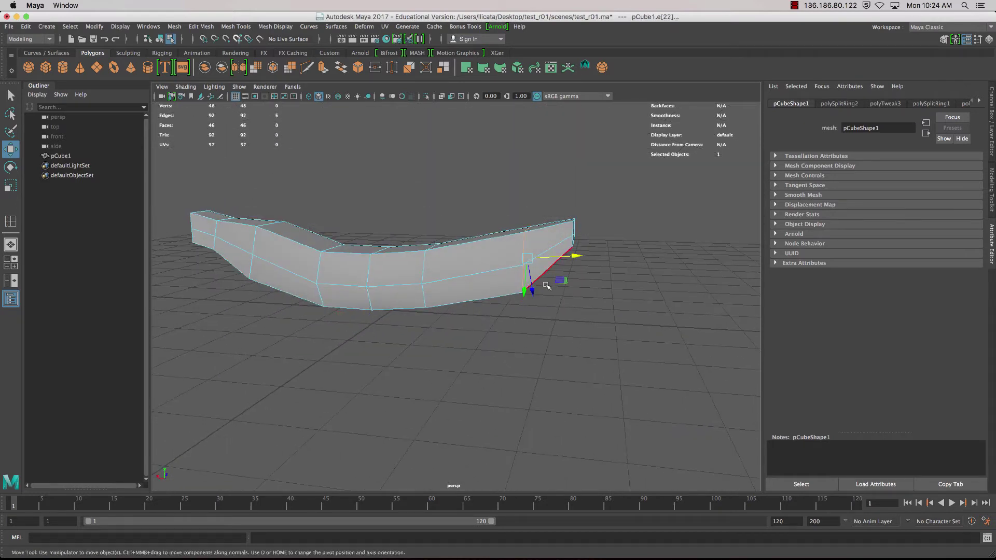
left_click_drag(527, 258, 500, 262)
key("e")
key("r")
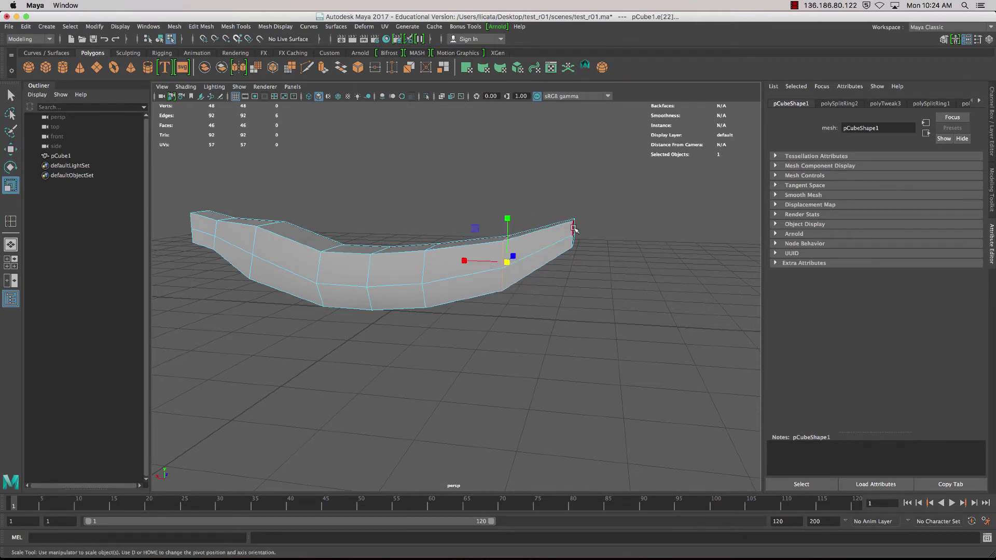
Select the vertices of the negative X tip, move them inward and slightly down, and clear the selection.
left_click(574, 228)
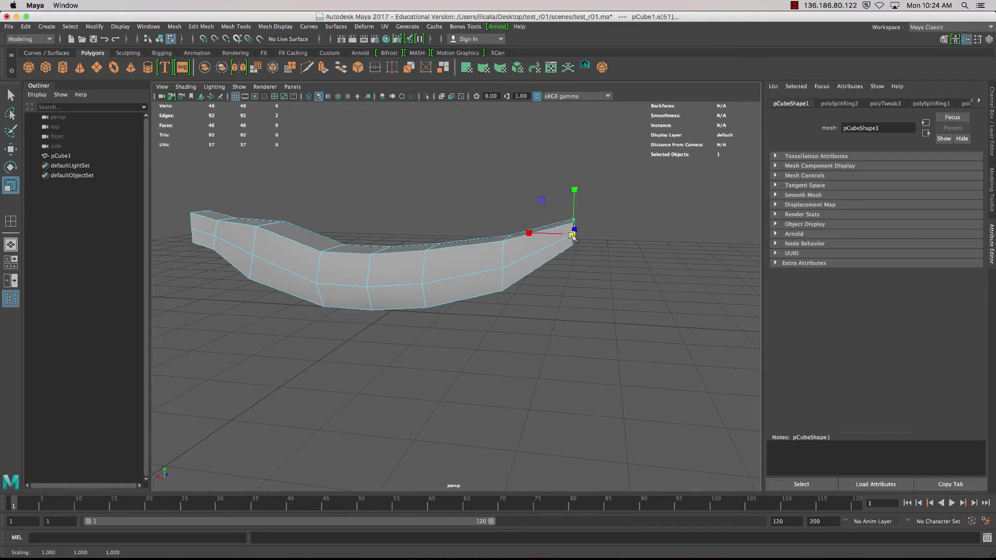
left_click_drag(613, 262, 388, 259, "alt")
right_click_drag(388, 259, 350, 256)
left_click_drag(282, 182, 358, 294)
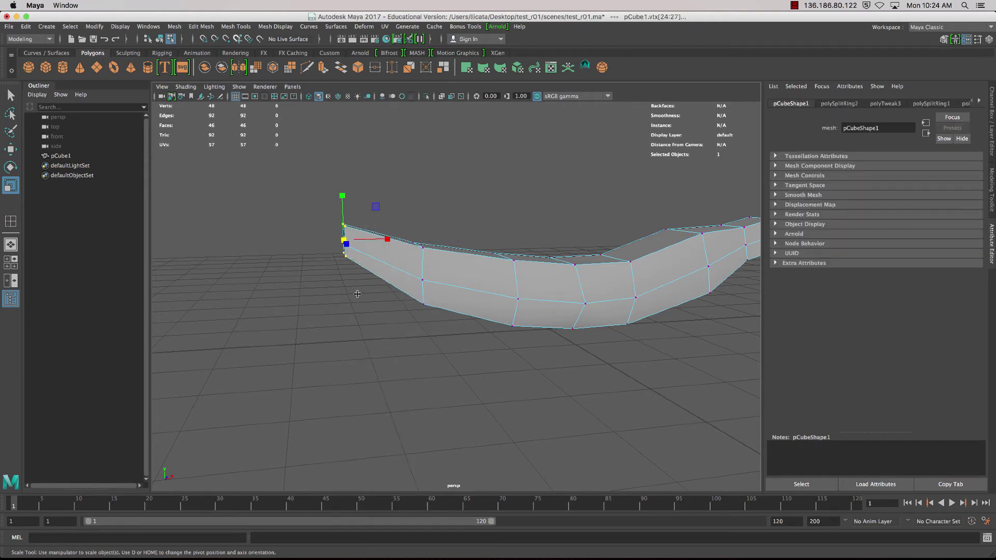
key("w")
left_click_drag(345, 243, 372, 255)
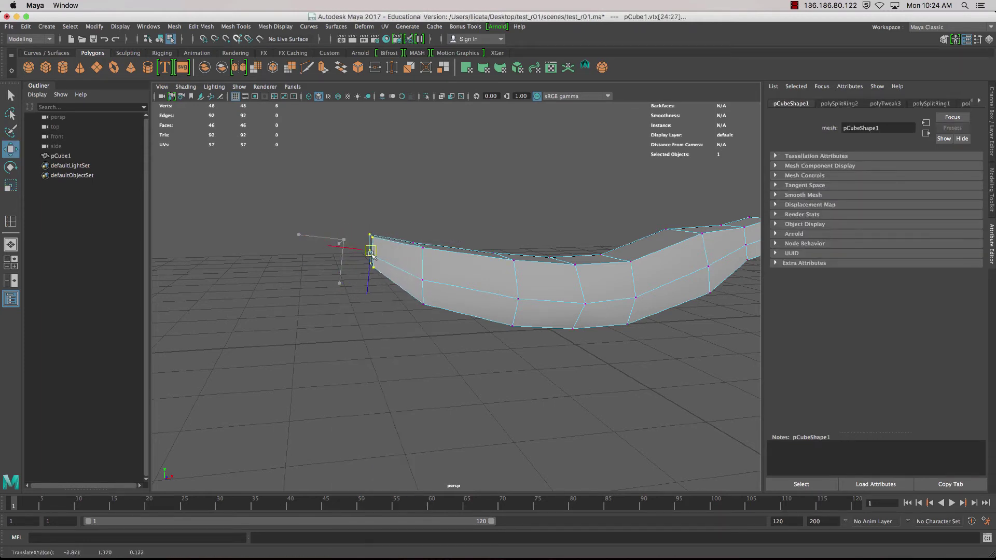
left_click(456, 216)
key("f")
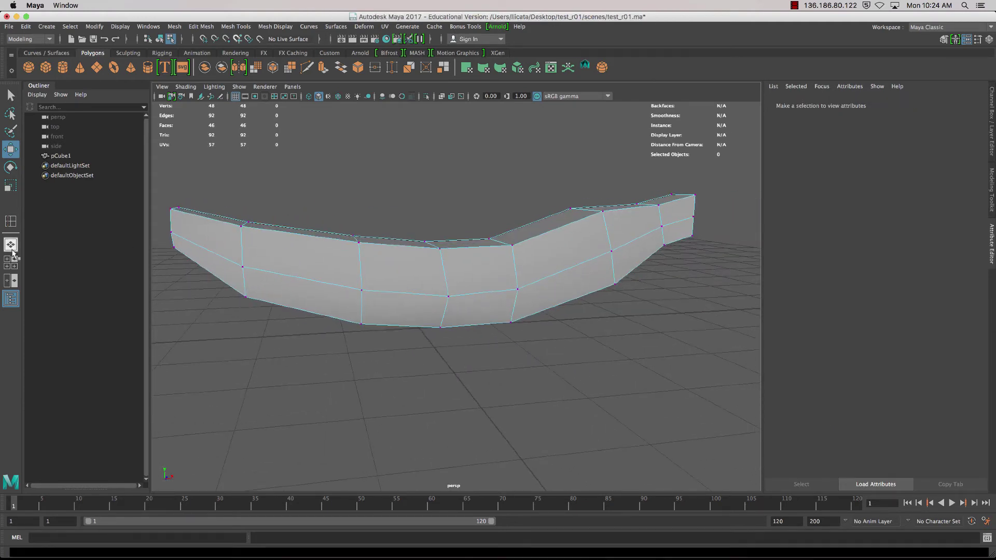
In the front view, raise the negative X tip's vertices slightly and shift the adjacent vertex column inward.
left_click(11, 261)
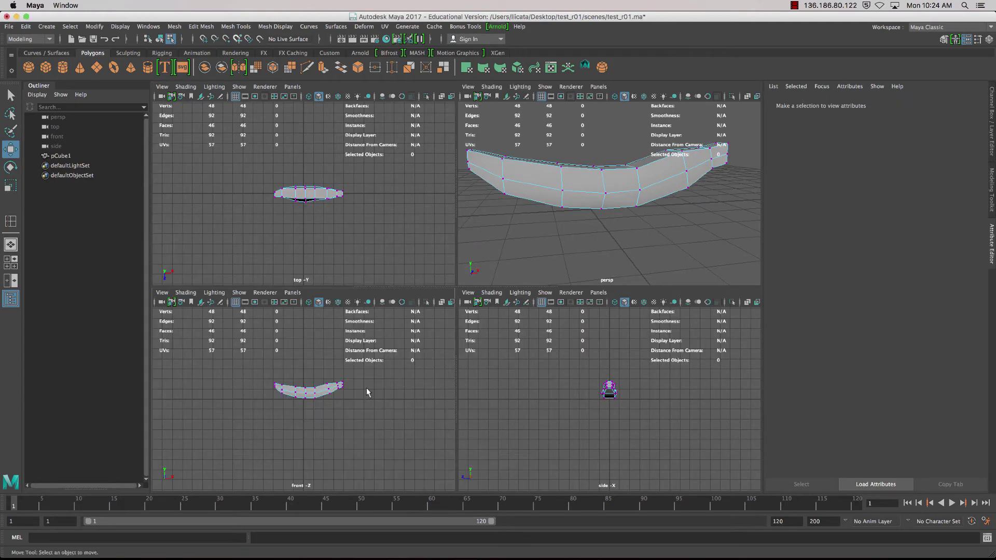
key("space")
scroll(472, 362, "up", 4)
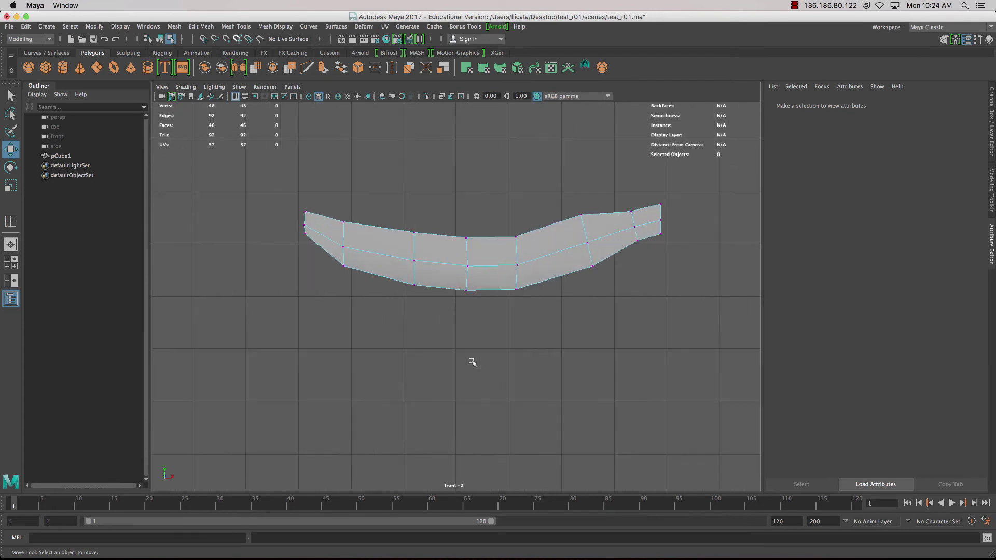
right_click_drag(428, 273, 393, 274)
left_click_drag(270, 181, 308, 249)
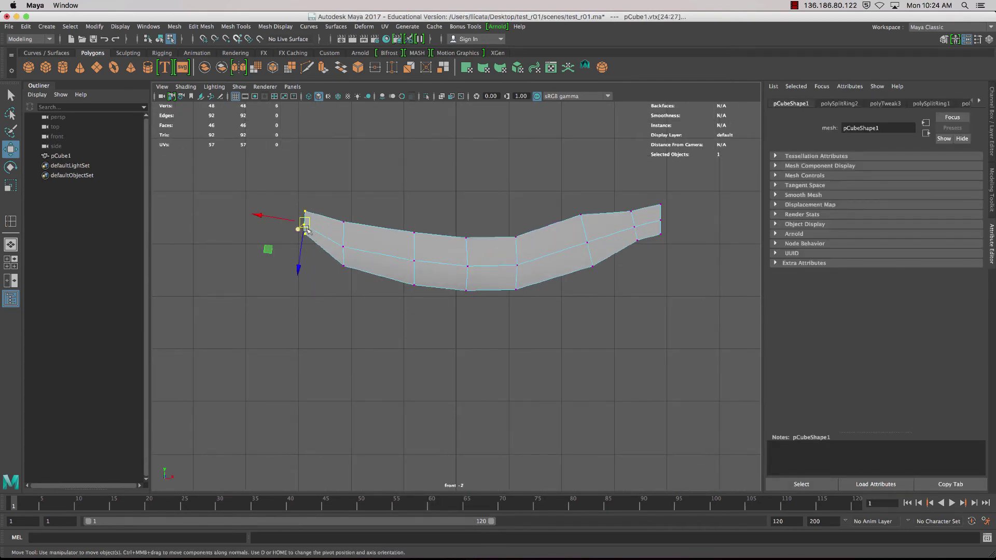
left_click_drag(338, 208, 363, 252)
Move the vertex column right of the centre slightly outward and lower the following column to even out the curve.
left_click_drag(403, 224, 472, 368)
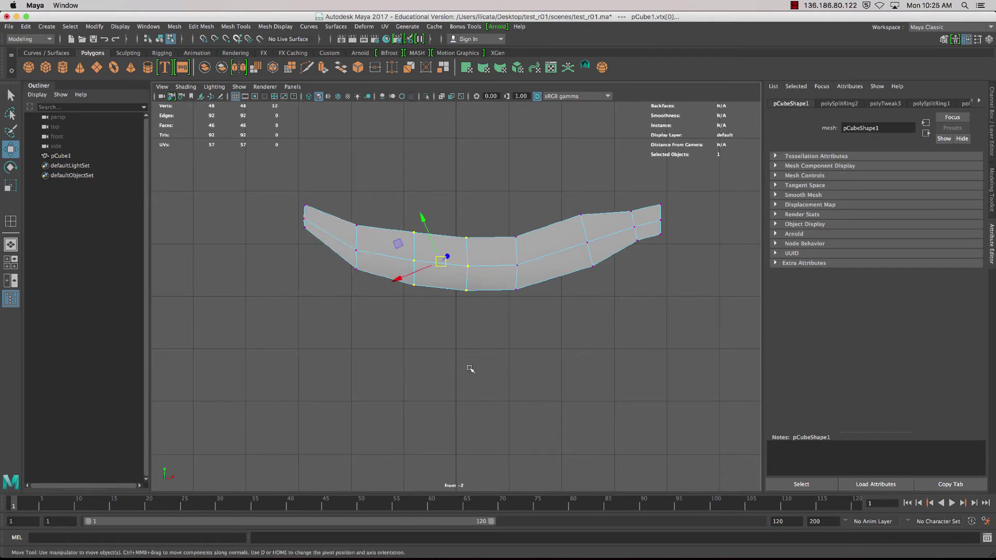
left_click_drag(503, 225, 525, 306)
left_click_drag(517, 263, 525, 265)
left_click_drag(571, 203, 588, 253)
left_click(660, 276)
Lower the two vertex columns at the positive X tip slightly and rotate them upward to follow the curve.
left_click_drag(616, 176, 667, 250)
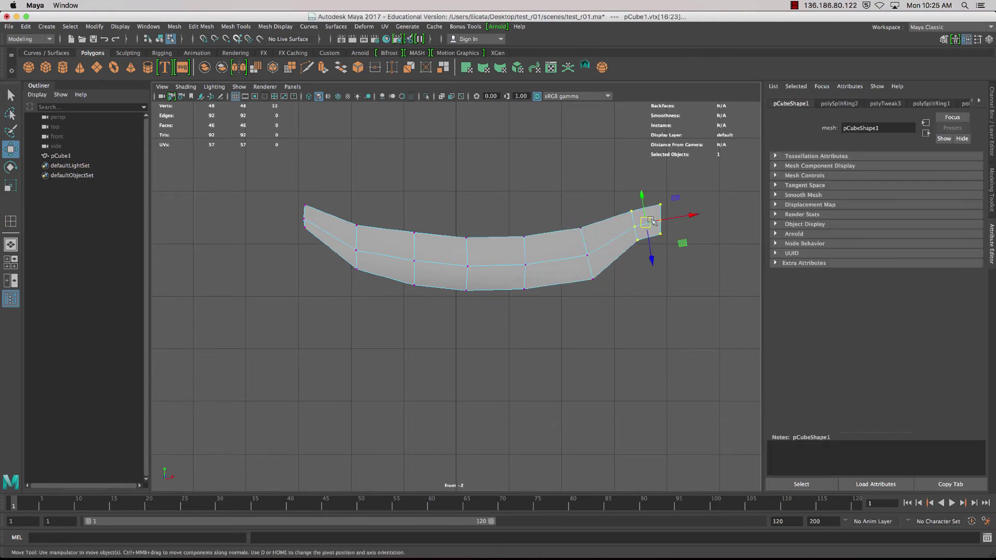
left_click_drag(650, 217, 640, 225)
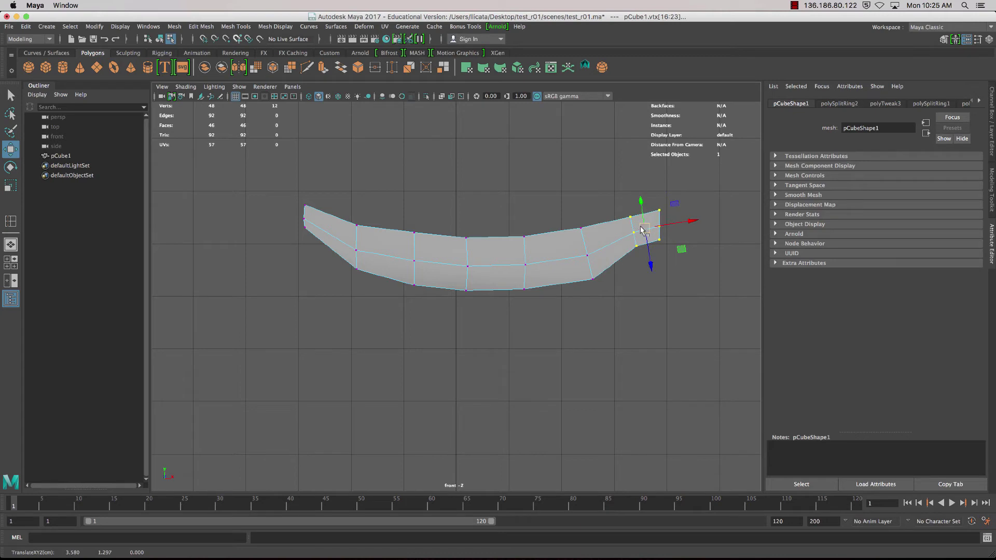
key("e")
left_click_drag(646, 185, 608, 200)
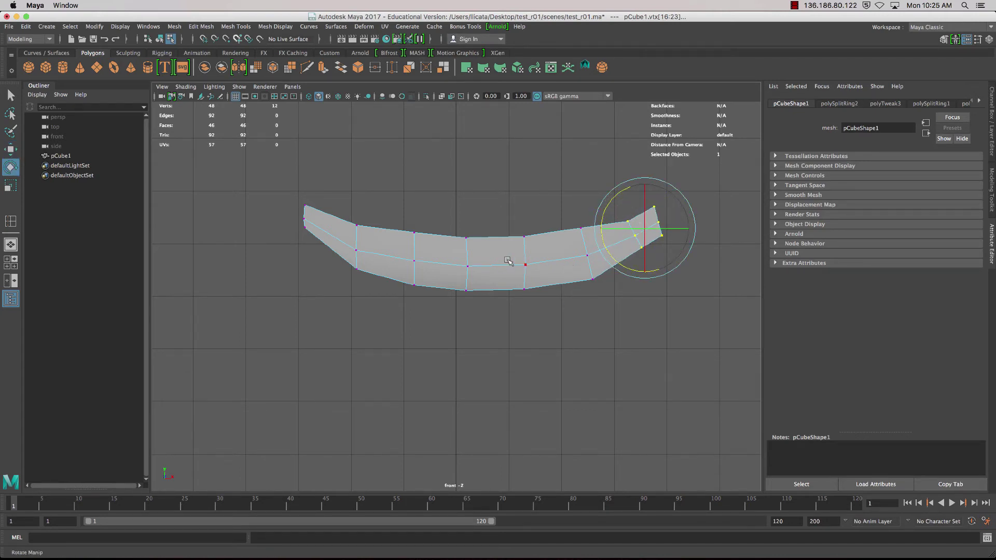
Return to object mode and examine the refined banana shape in the perspective view.
right_click_drag(507, 261, 553, 234)
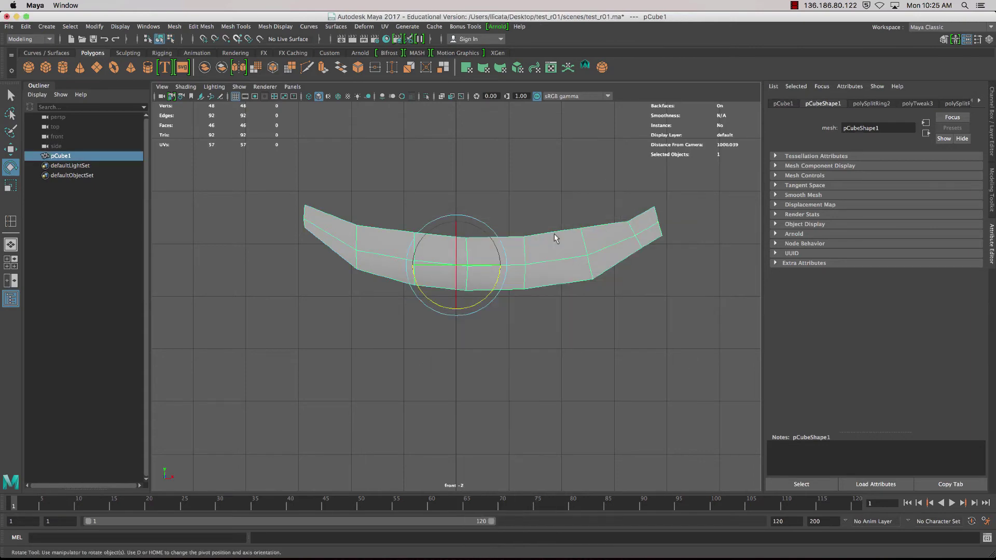
key("space")
key("space")
left_click_drag(597, 248, 519, 274, "alt")
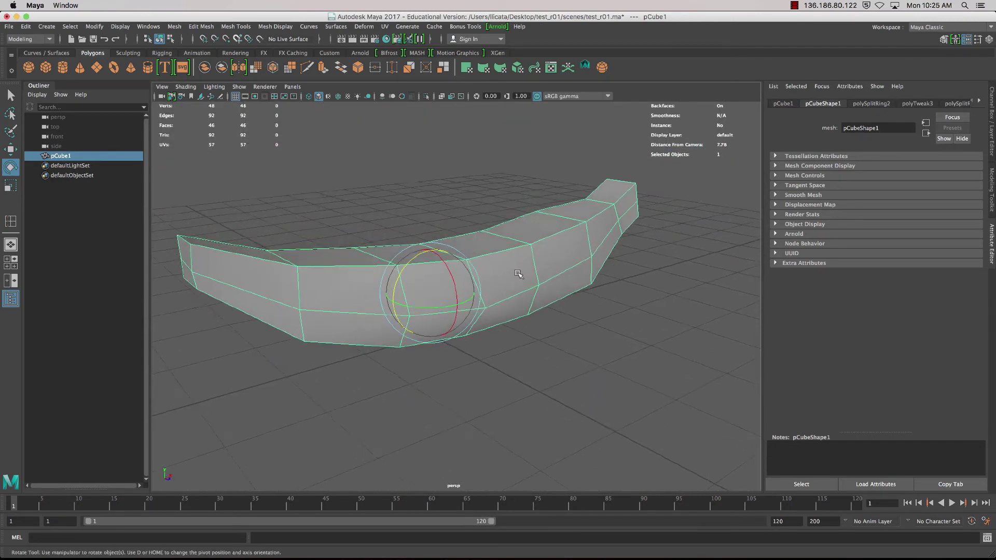
scroll(519, 274, "up", 3)
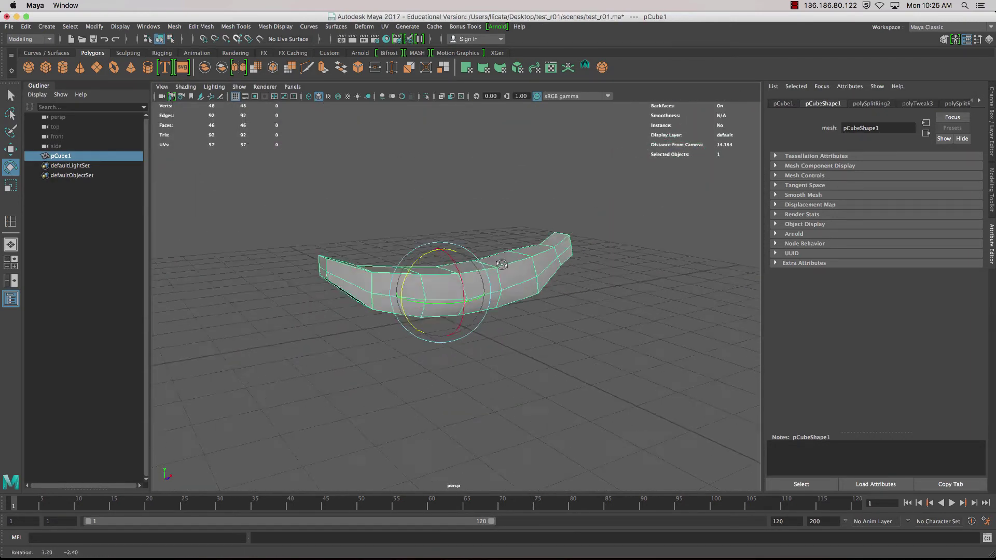
left_click(615, 242)
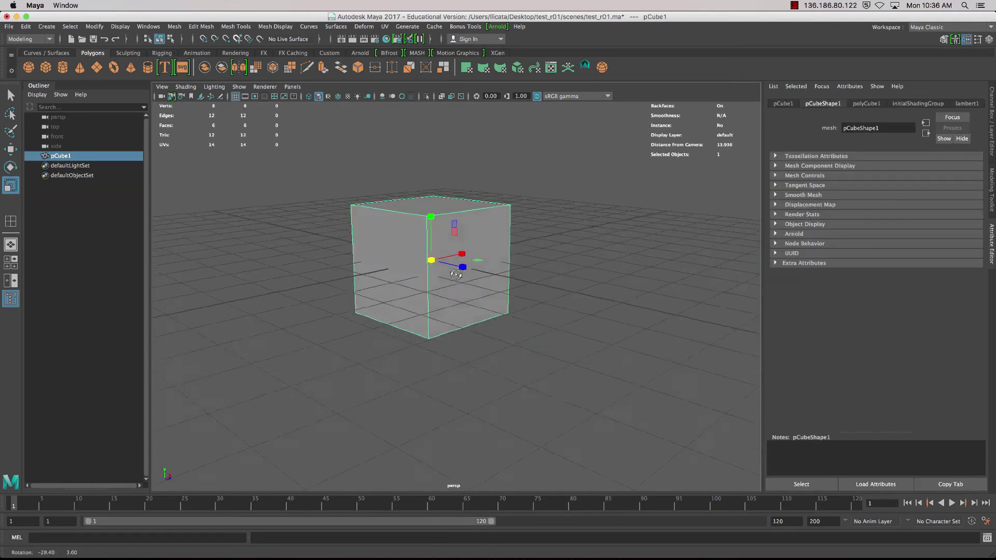
Extrude one side face of the new cube with the extrude Curve option set to Generated.
key("r")
left_click(571, 213)
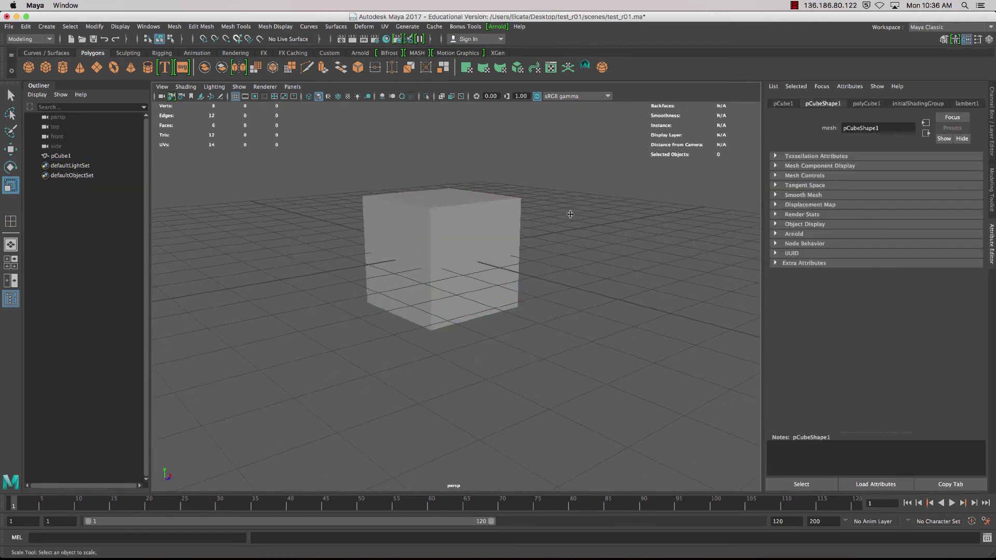
right_click(468, 234)
left_click(467, 260)
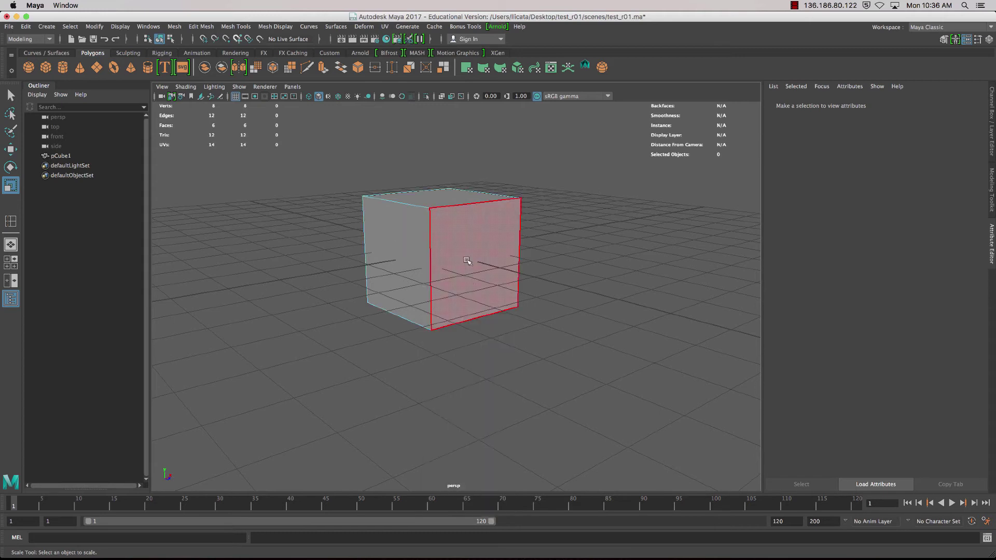
left_click(472, 238)
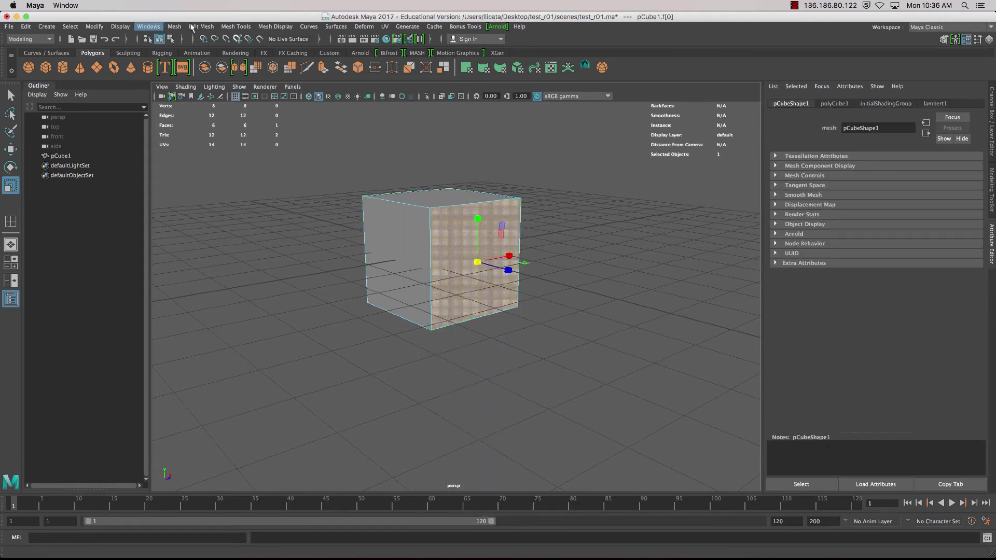
left_click(201, 27)
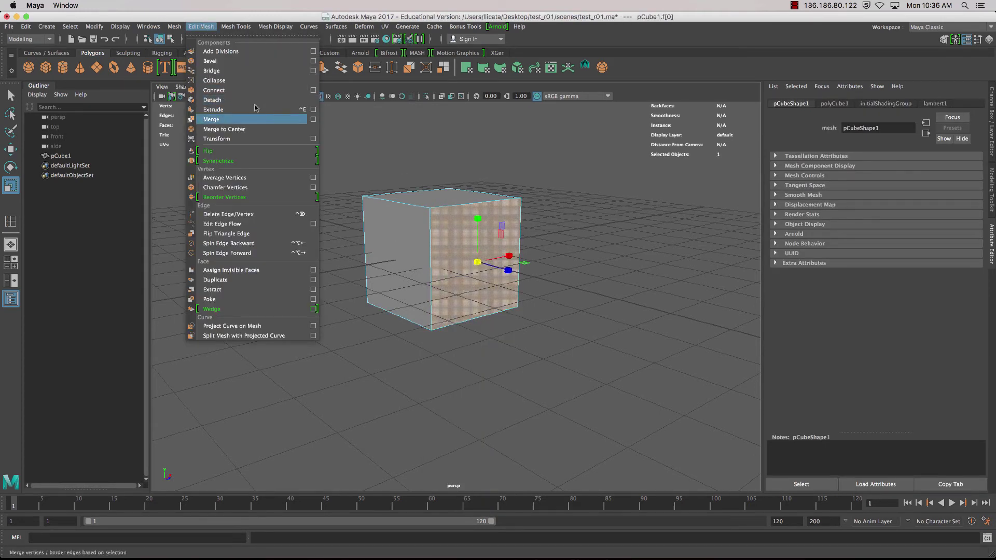
left_click(313, 110)
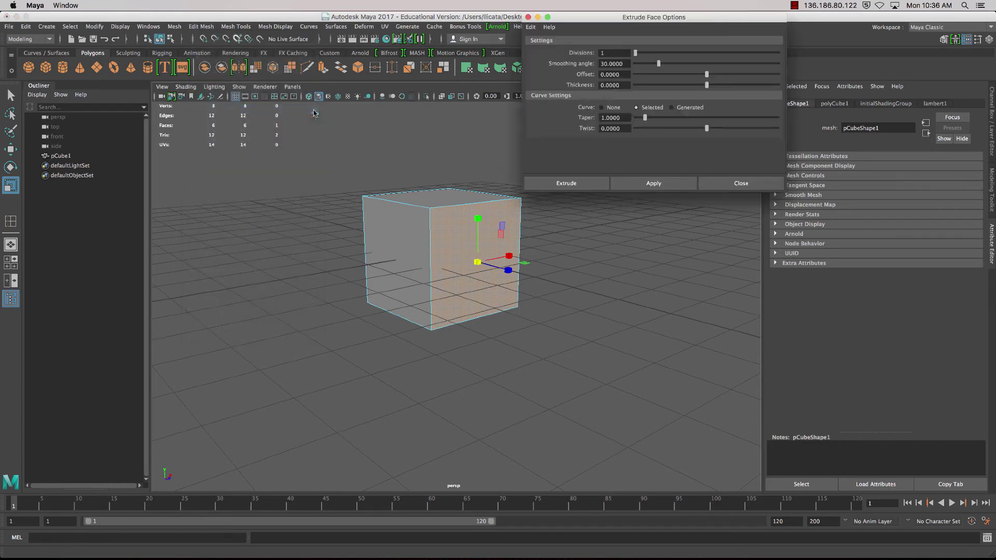
left_click_drag(686, 19, 235, 47)
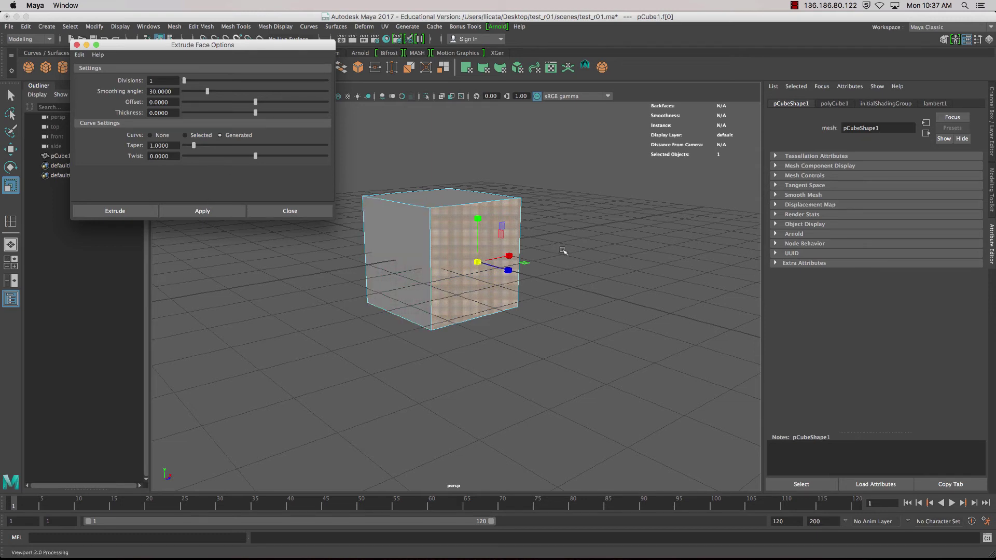
left_click(129, 211)
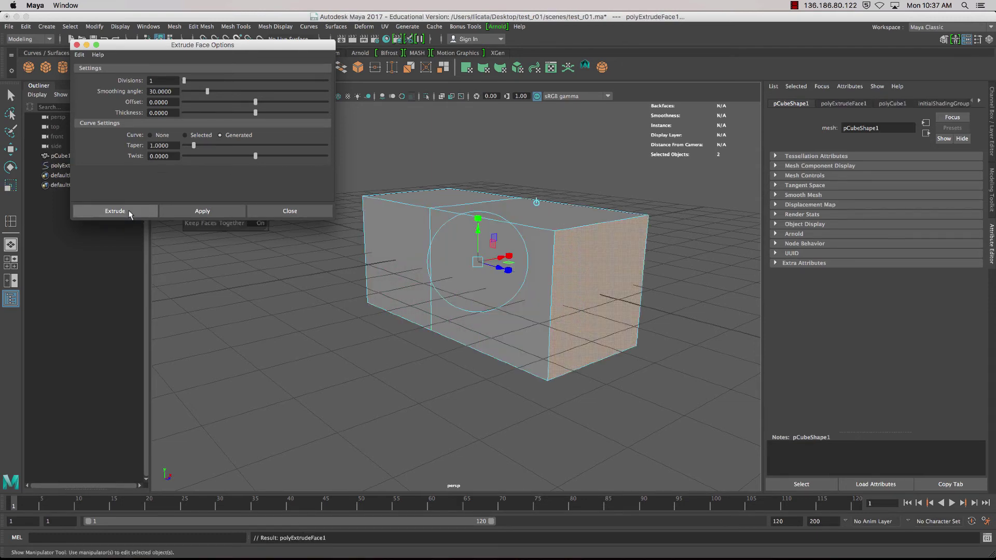
Display the extruded cube in wireframe, clear the face selection and return to object mode.
left_click_drag(558, 280, 553, 248, "alt")
key("4")
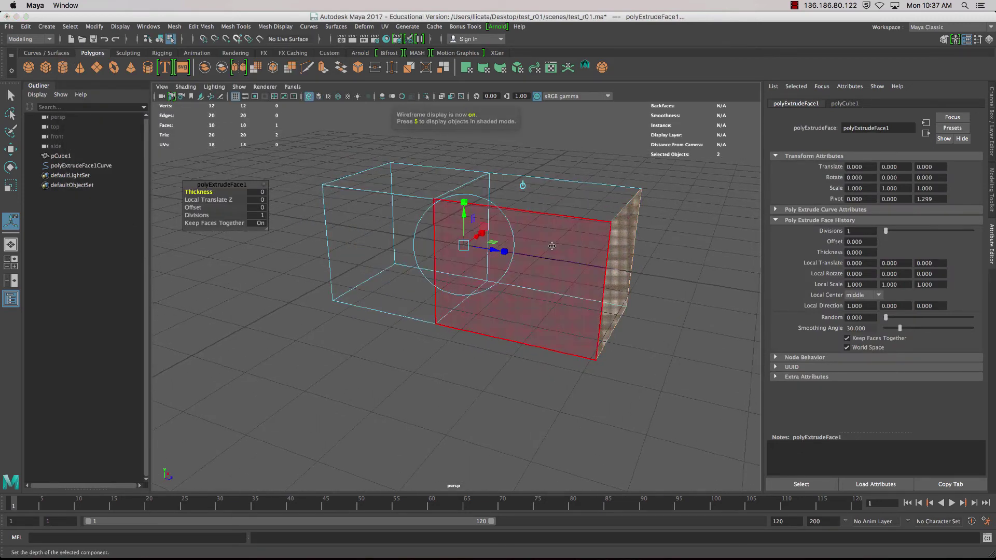
left_click(674, 337)
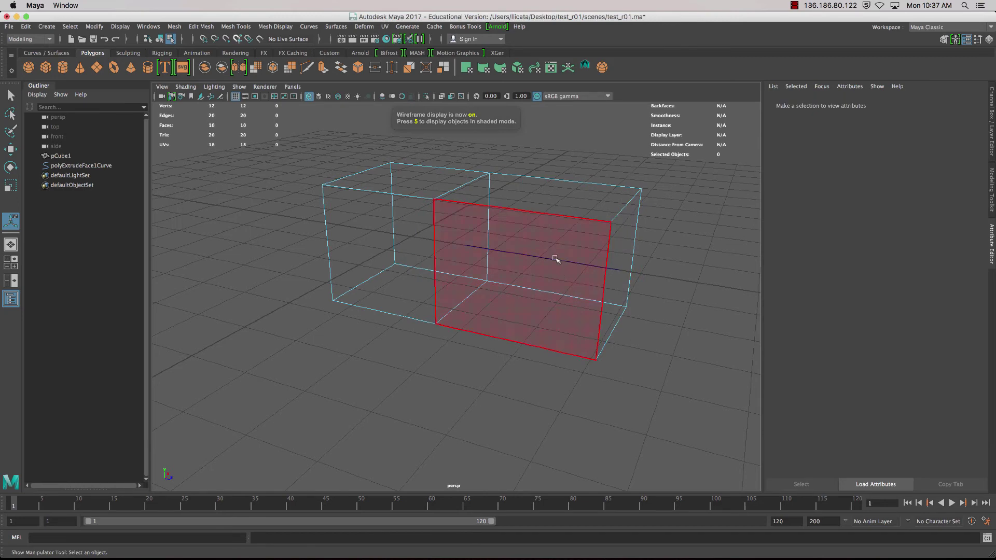
left_click(583, 292)
left_click_drag(583, 292, 568, 228, "alt")
right_click_drag(568, 228, 576, 203)
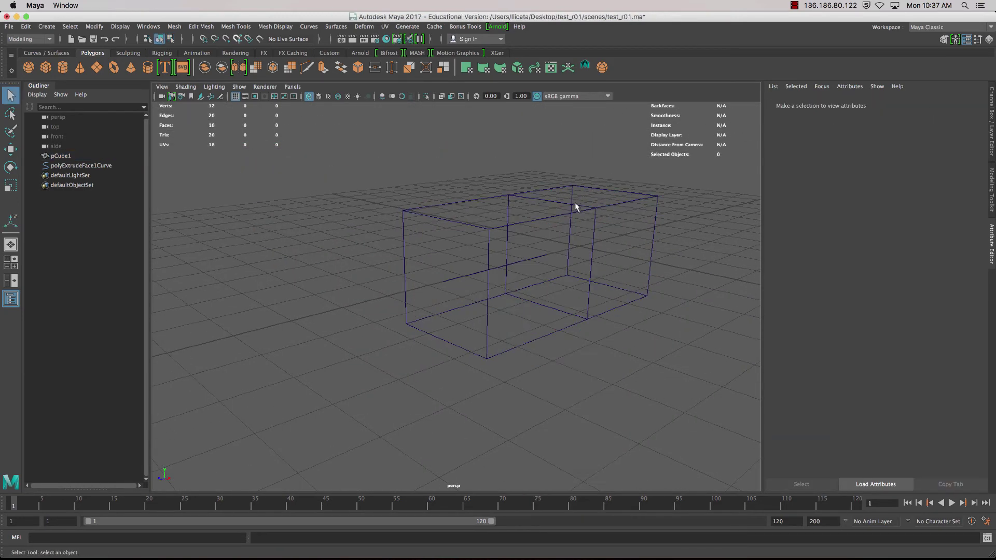
Hide the viewport grid and select the curve generated by the extrusion inside the cube.
key("q")
left_click(575, 203)
key("e")
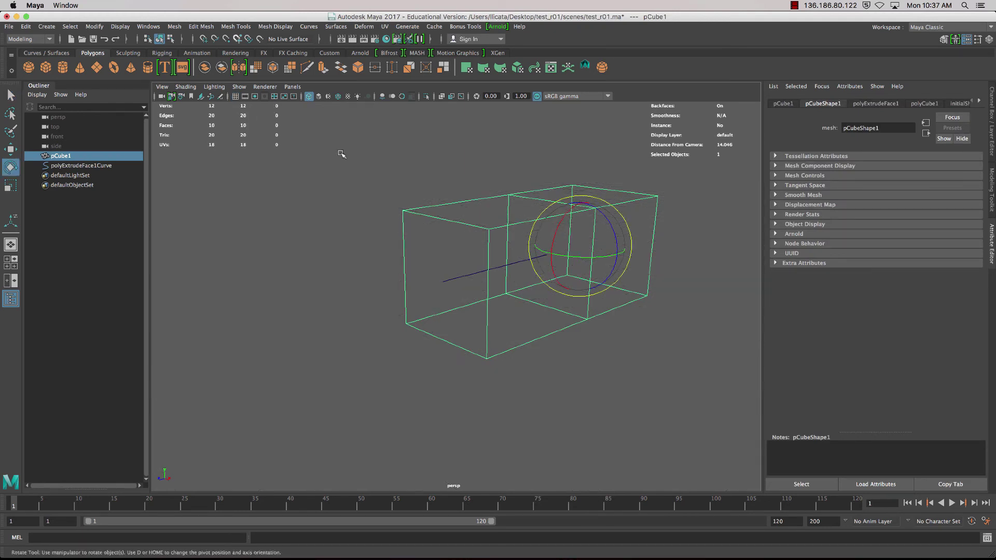
left_click(372, 236)
left_click(446, 285)
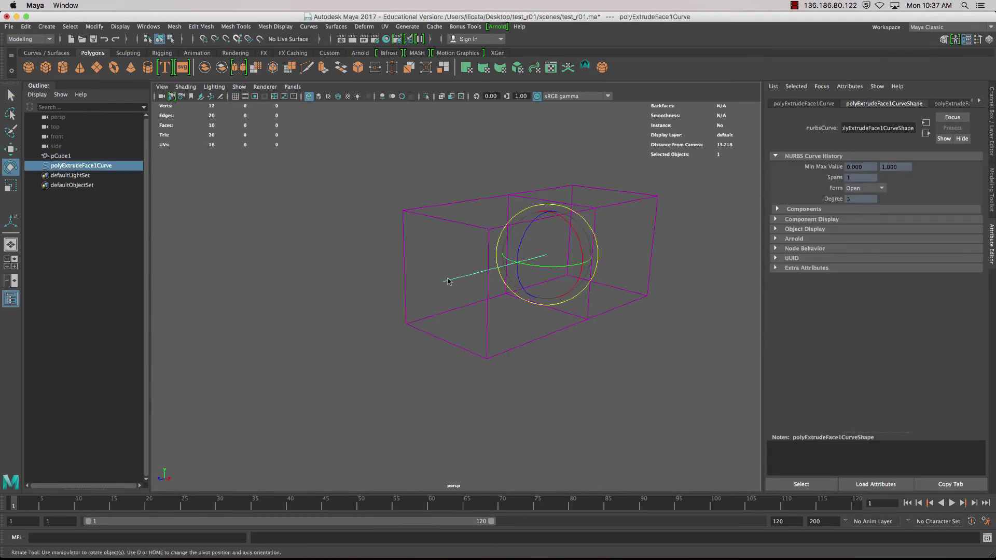
Show the generated curve's control vertices and move its outer end vertex farther out from the cube, then well upward.
right_click(449, 281)
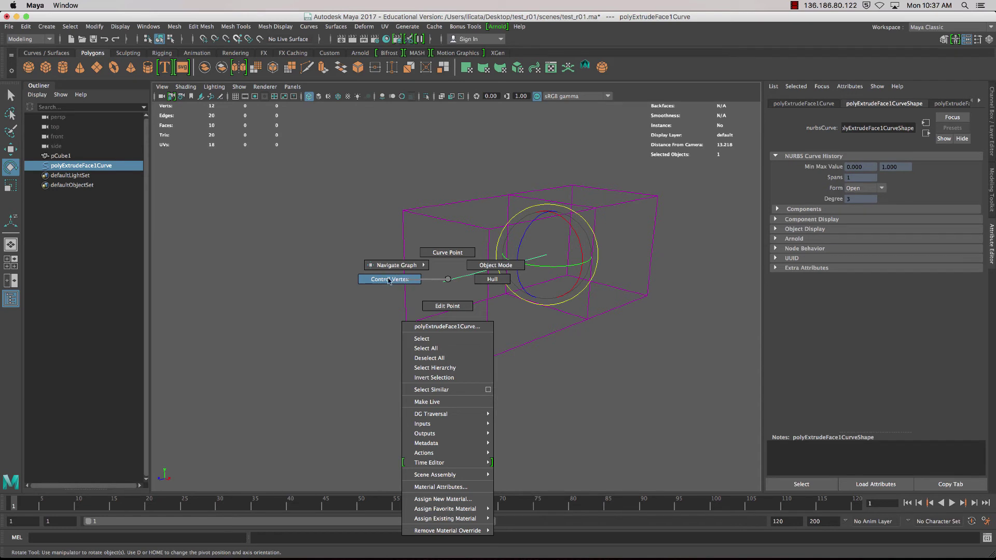
left_click(389, 280)
left_click(445, 284)
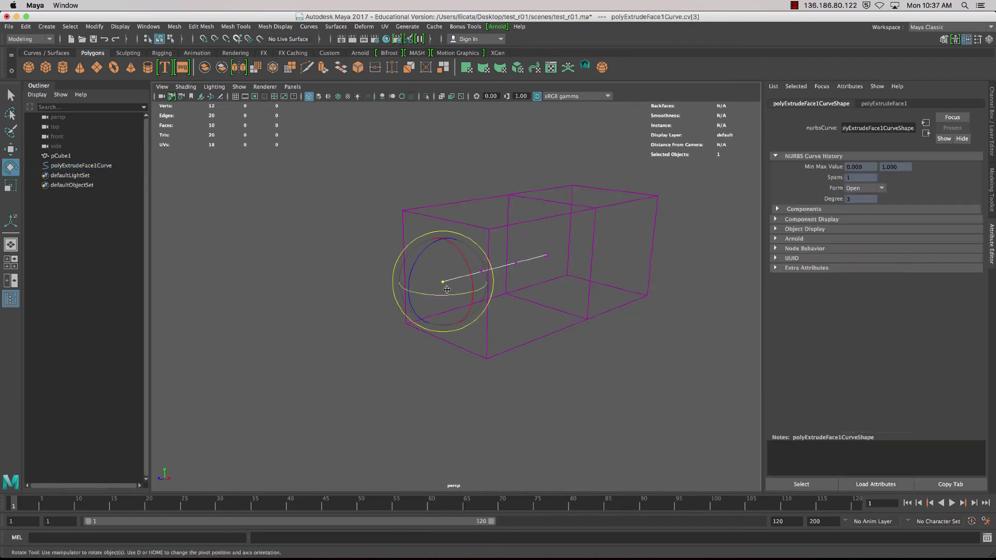
key("w")
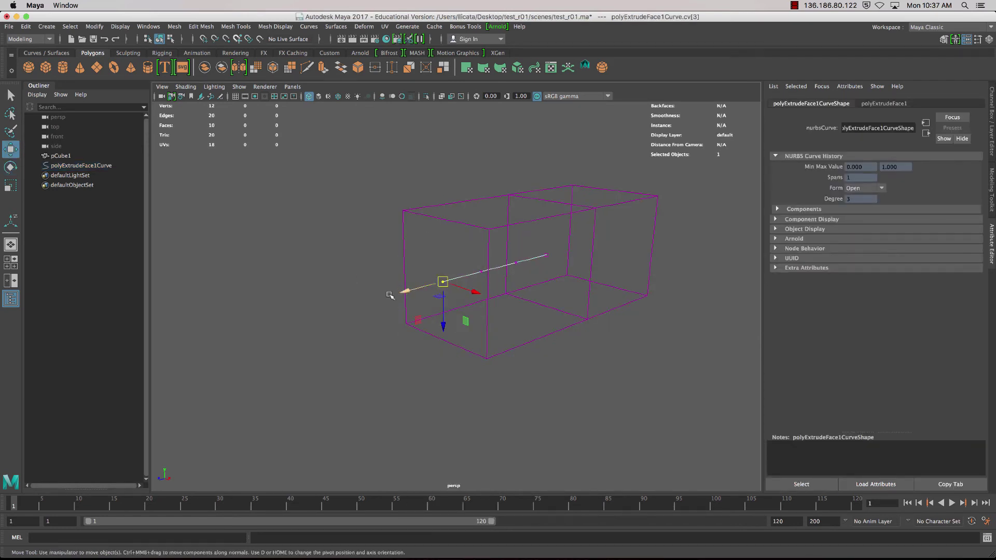
left_click_drag(391, 295, 297, 319)
left_click_drag(350, 337, 352, 217)
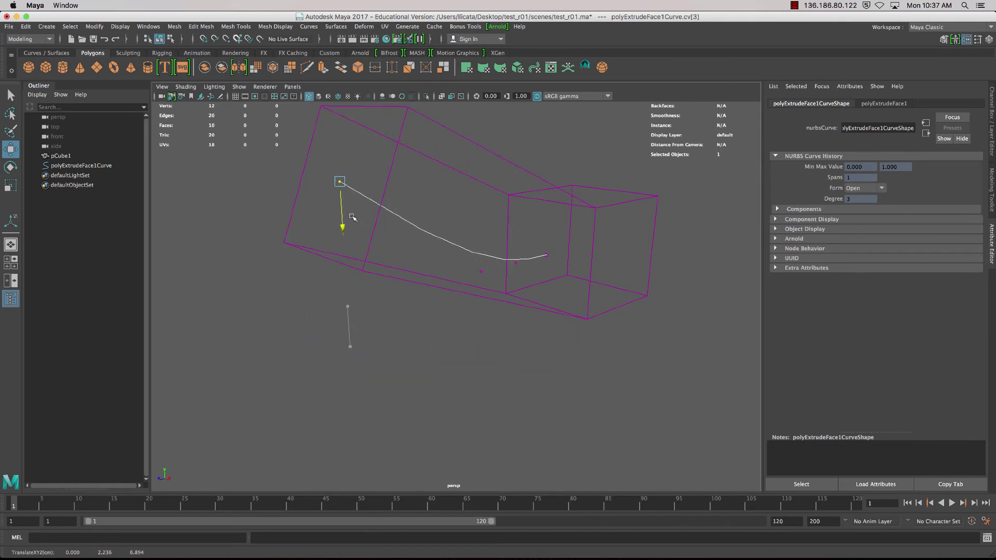
Move the curve's control vertex next to the outer end downward to deepen the curve's bend.
left_click(465, 282)
left_click(493, 261)
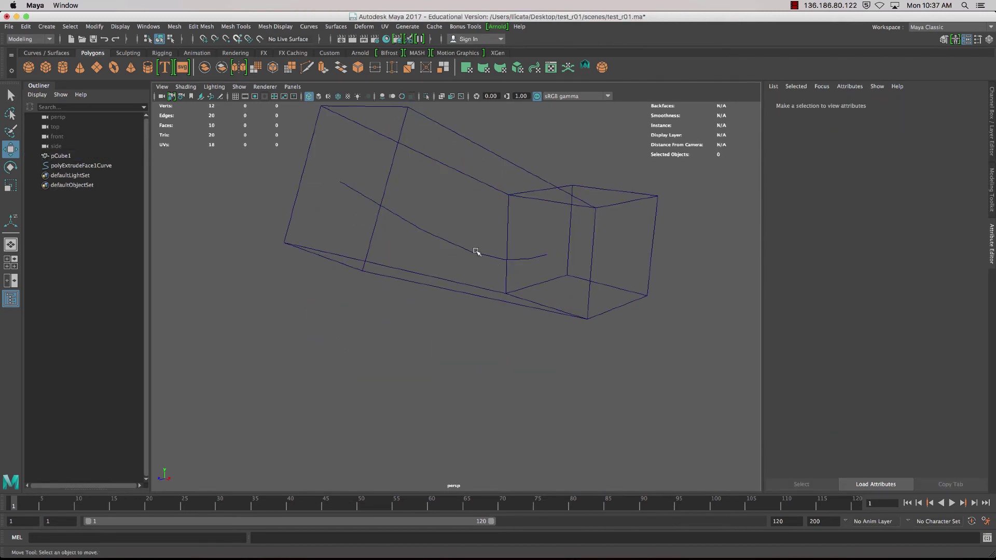
left_click(481, 254)
right_click_drag(480, 256, 437, 260)
left_click(482, 271)
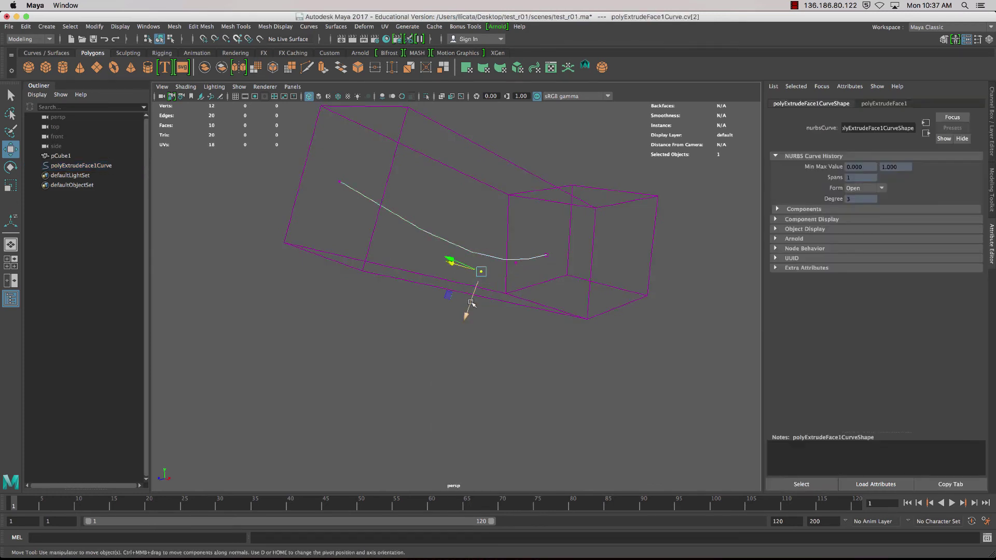
left_click_drag(466, 315, 443, 350)
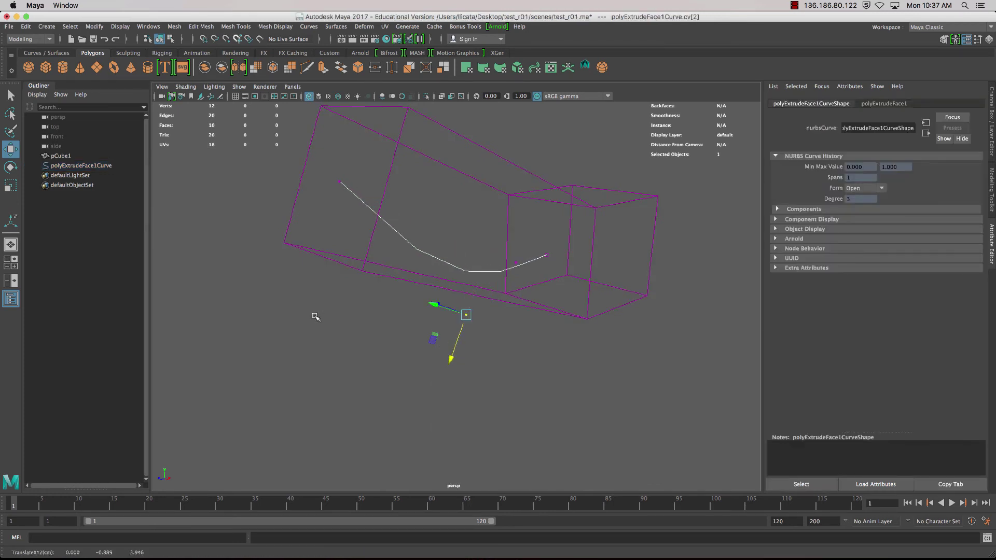
Leave control vertex editing of the curve and select the extruded cube as an object.
left_click(314, 316)
scroll(376, 301, "up", 4)
scroll(379, 302, "down", 2)
scroll(383, 302, "down", 6)
left_click_drag(393, 287, 459, 271, "alt")
scroll(368, 293, "down", 4)
scroll(370, 292, "up", 3)
key("q")
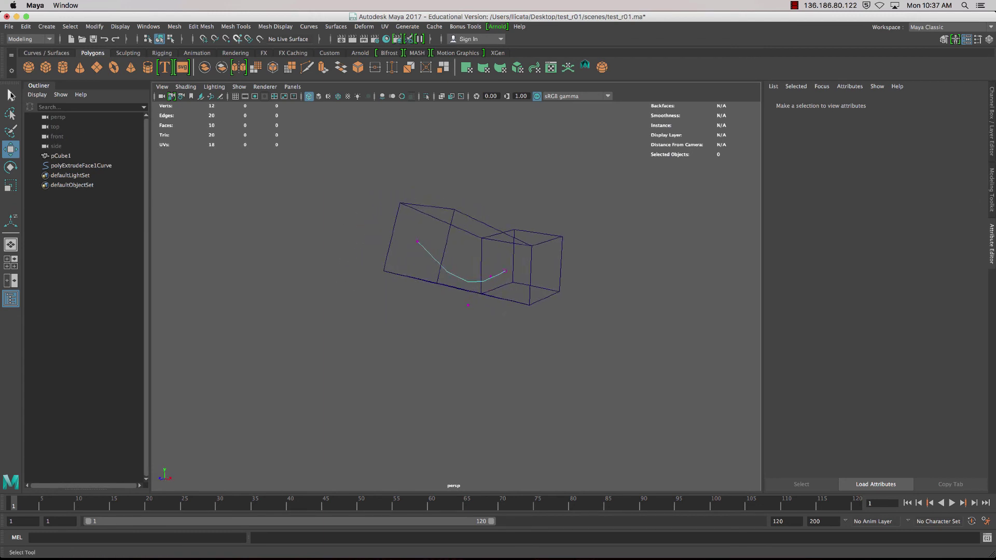
right_click_drag(540, 258, 582, 243)
left_click(580, 232)
left_click(562, 262)
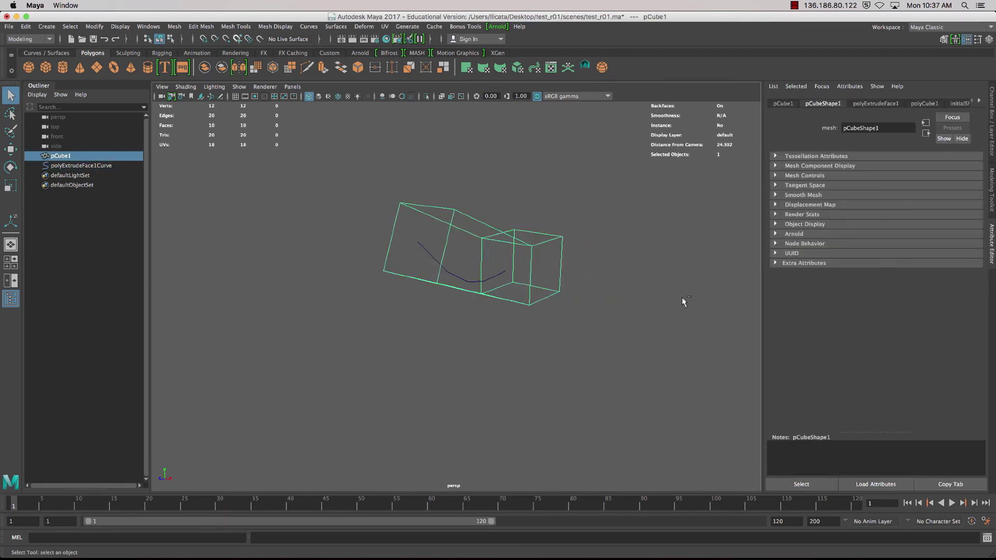
Set the Divisions of the cube's polyExtrudeFace1 node to 12.
key("ctrl+a")
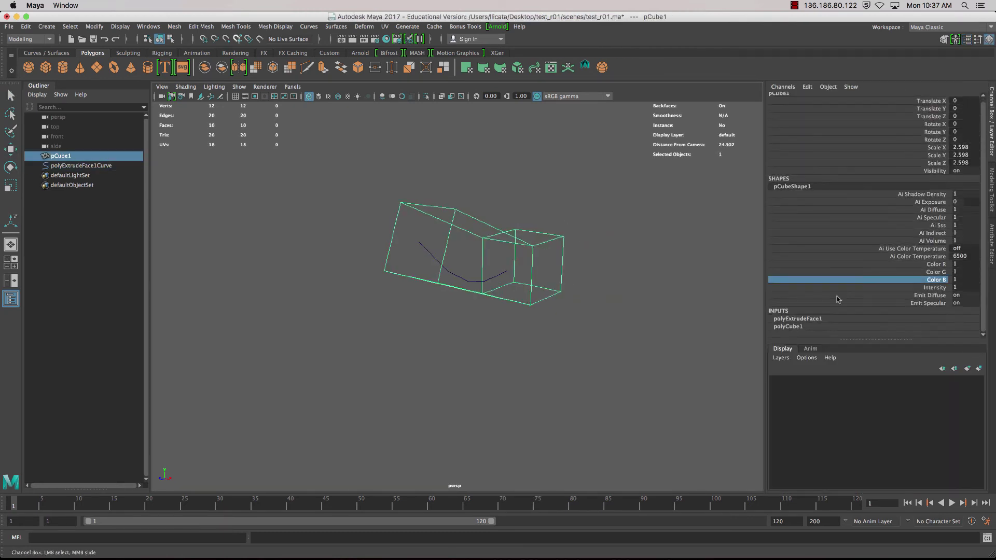
left_click(800, 319)
scroll(841, 310, "down", 10)
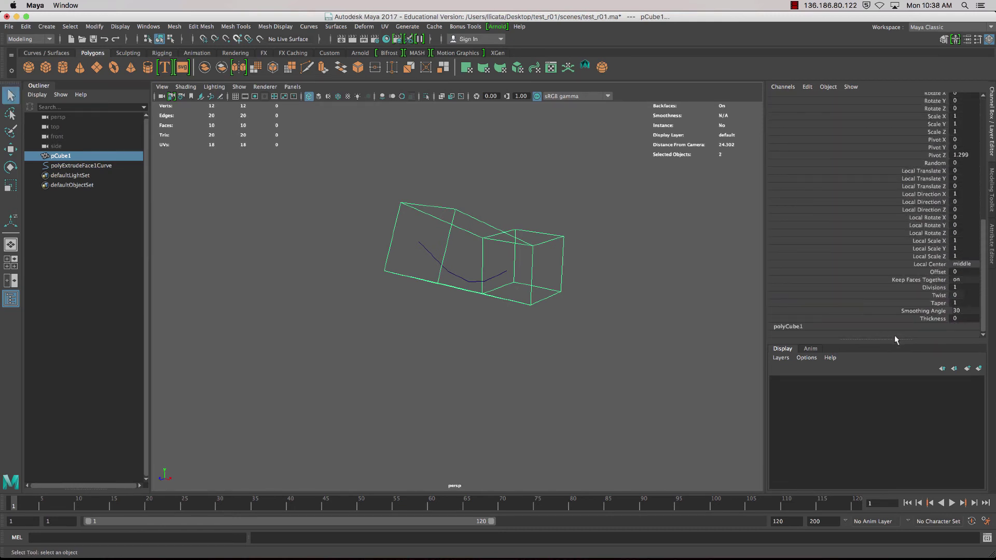
left_click(788, 287)
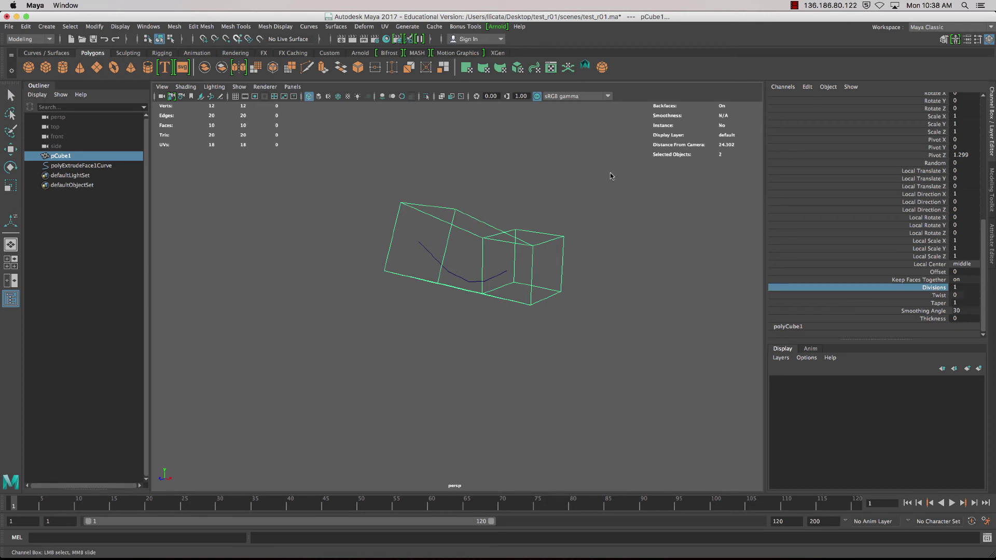
middle_click_drag(613, 179, 644, 180)
left_click_drag(644, 198, 603, 228, "alt")
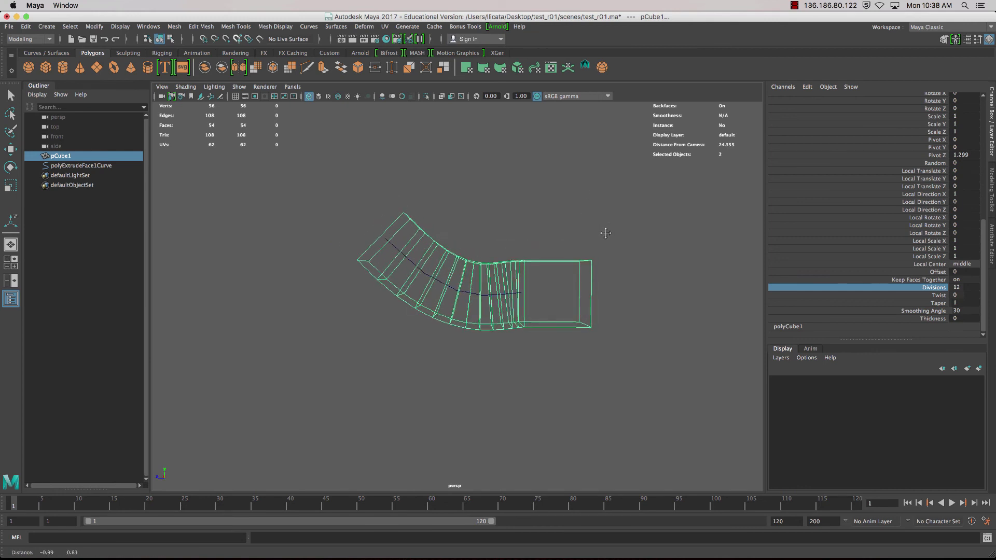
Set the extrusion's Twist to about 139 and display the mesh shaded.
left_click(939, 295)
middle_click_drag(610, 226, 549, 244)
key("5")
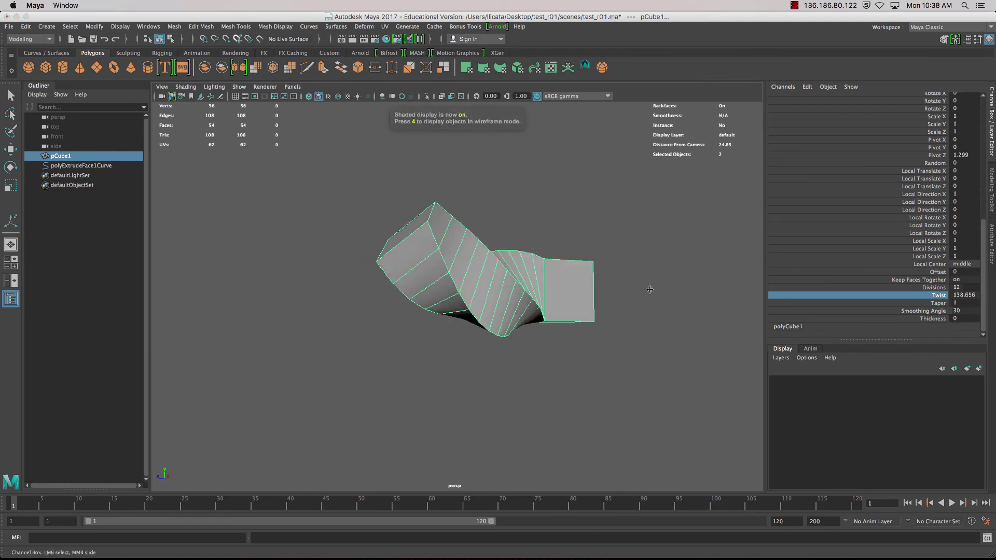
left_click_drag(713, 310, 680, 298, "alt")
Set the extrusion's Taper to 0.
left_click(938, 303)
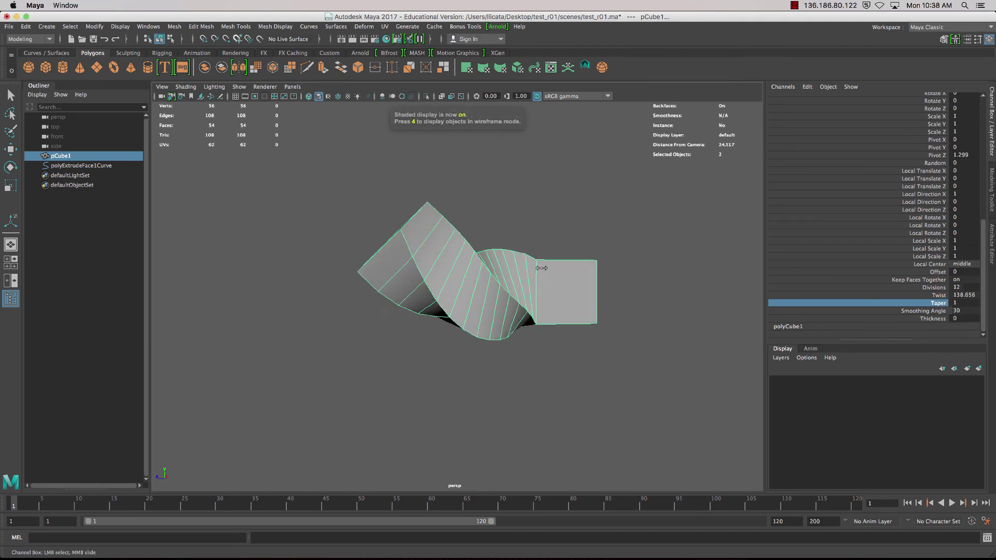
mouse_move(524, 275)
middle_mouse_down()
mouse_move(571, 273)
mouse_move(522, 275)
middle_mouse_up()
left_click_drag(522, 275, 558, 283, "alt")
scroll(498, 303, "down", 3)
scroll(498, 303, "up", 10)
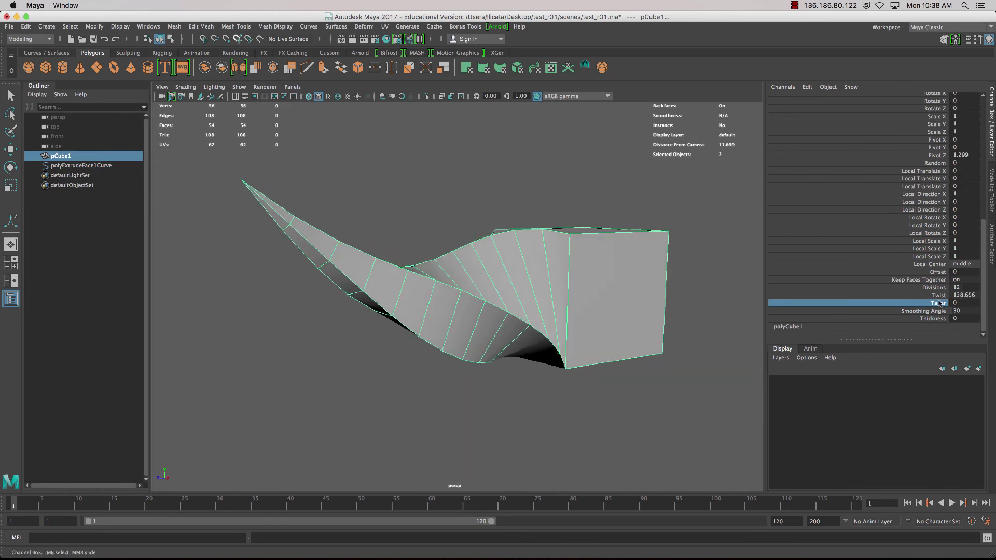
Reset the Extrude Face options to their defaults and close the options window.
left_click(201, 26)
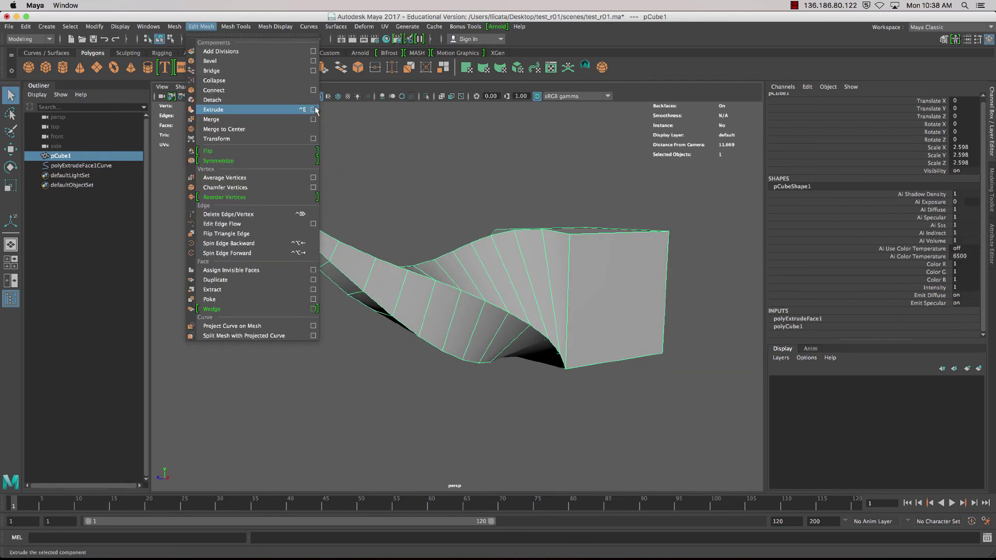
left_click(317, 110)
left_click(79, 55)
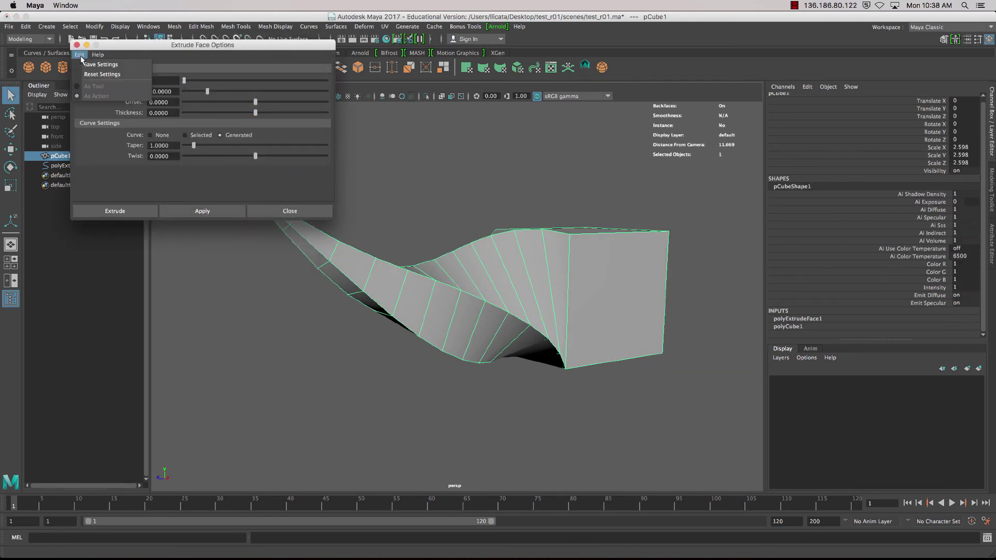
left_click(132, 78)
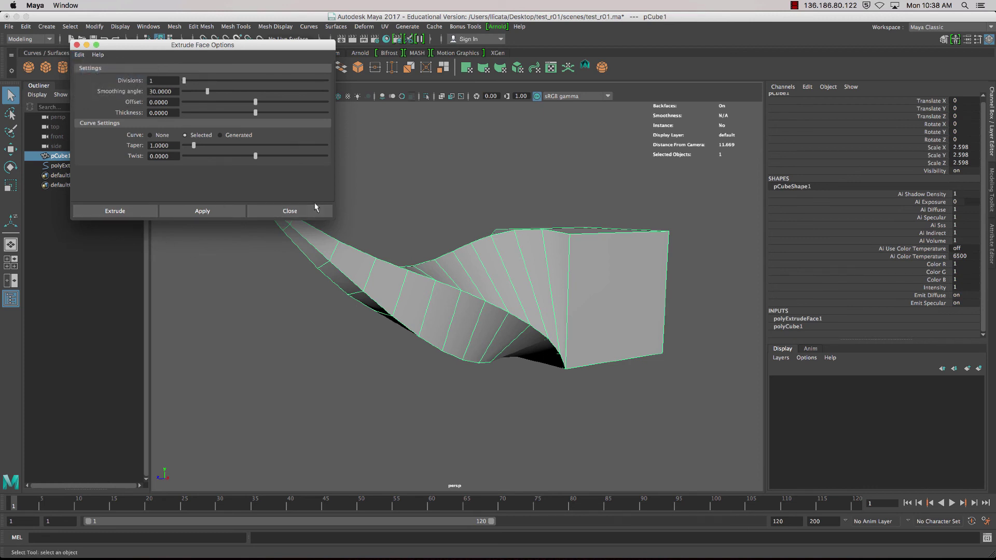
left_click(315, 209)
Delete the twisted extruded mesh and its leftover curve from the scene.
key("Delete")
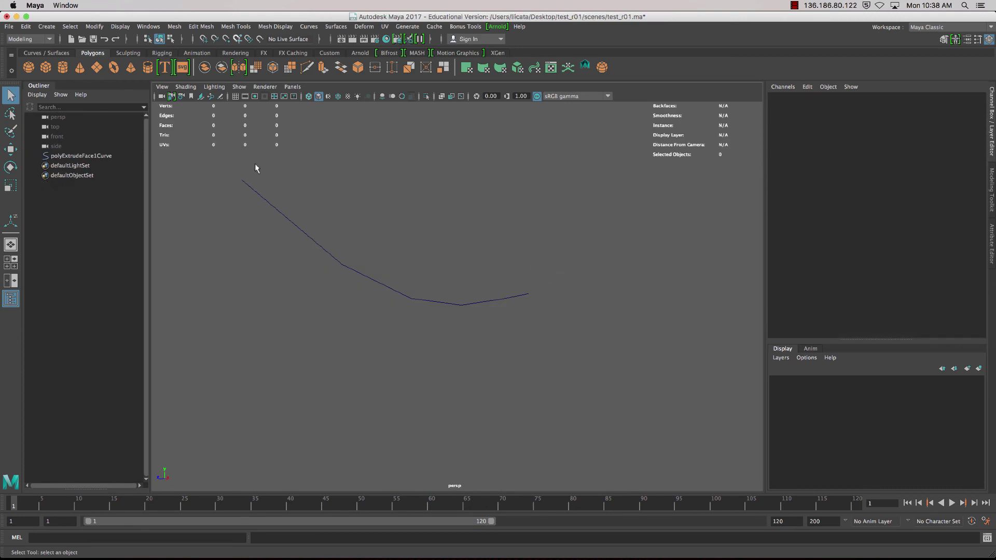
left_click_drag(256, 167, 690, 455)
key("Delete")
Create a new polygon cube in the empty scene.
right_click_drag(627, 413, 452, 322, "shift")
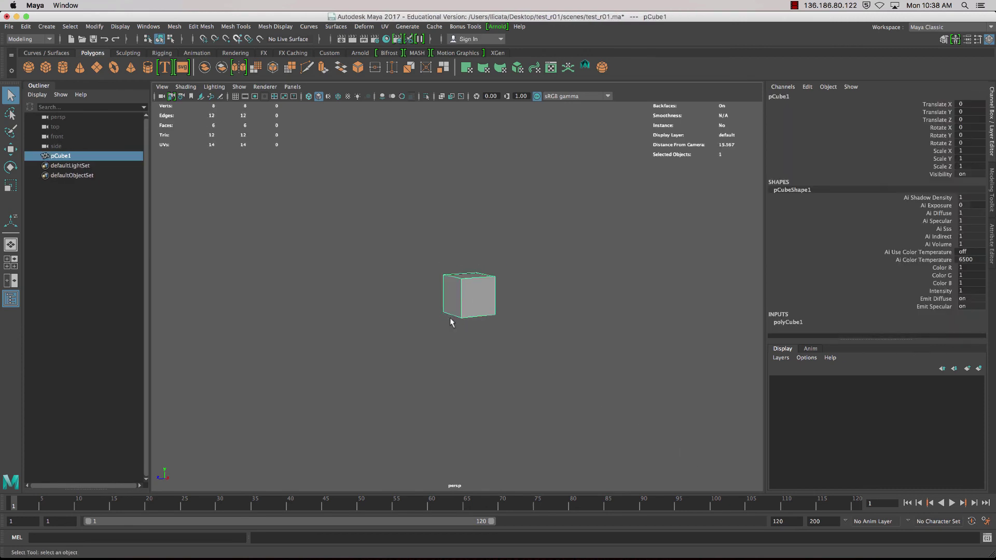
scroll(451, 322, "up", 8)
middle_click_drag(449, 304, 398, 304, "alt")
left_click_drag(398, 302, 425, 311, "alt")
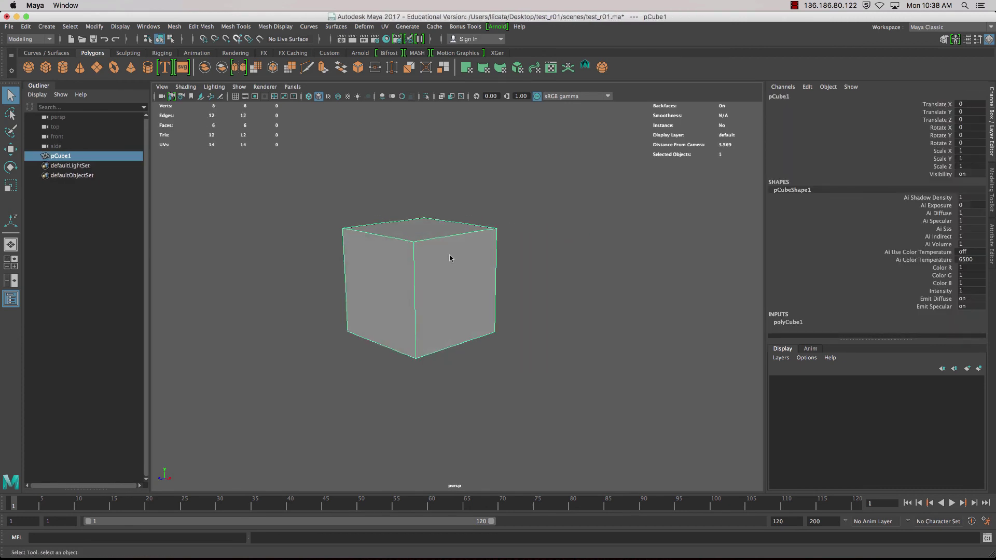
Extrude one side face of the new cube and adjust the extrusion's settings.
right_click_drag(451, 257, 449, 283)
left_click(450, 282)
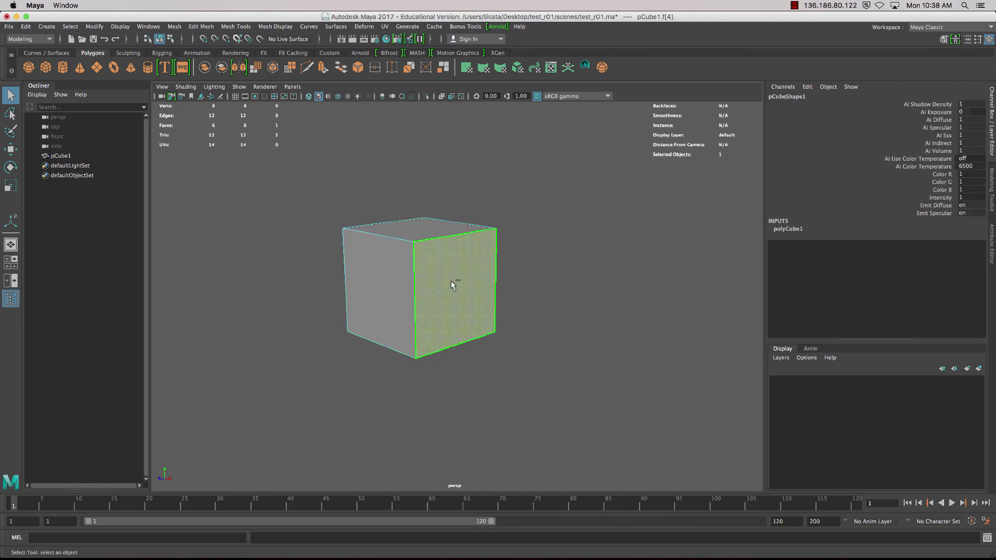
key("ctrl+e")
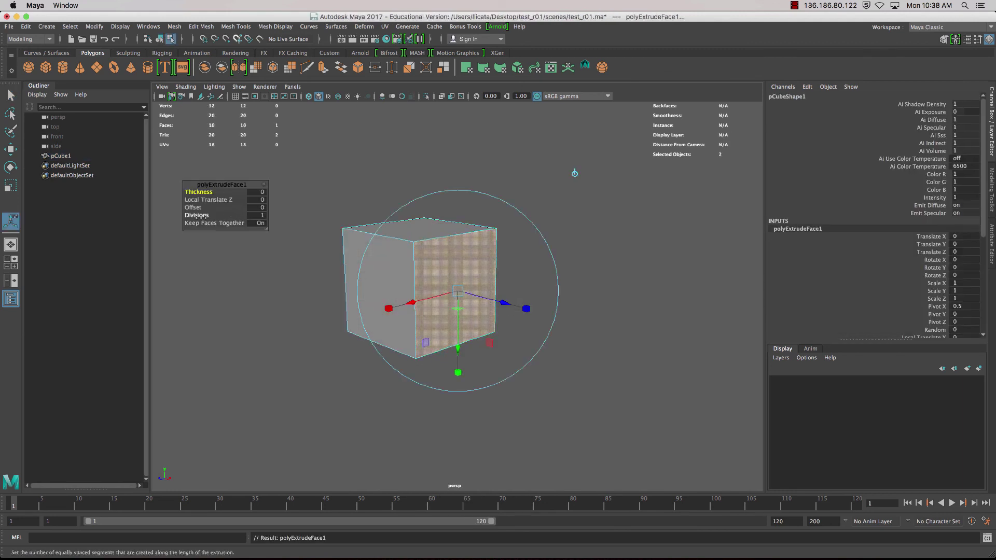
left_click_drag(218, 200, 190, 193)
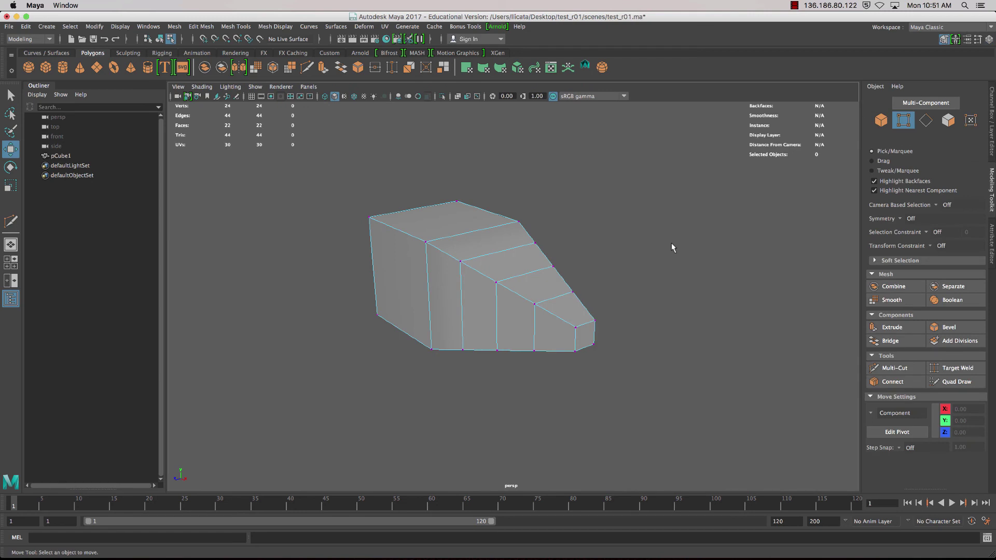